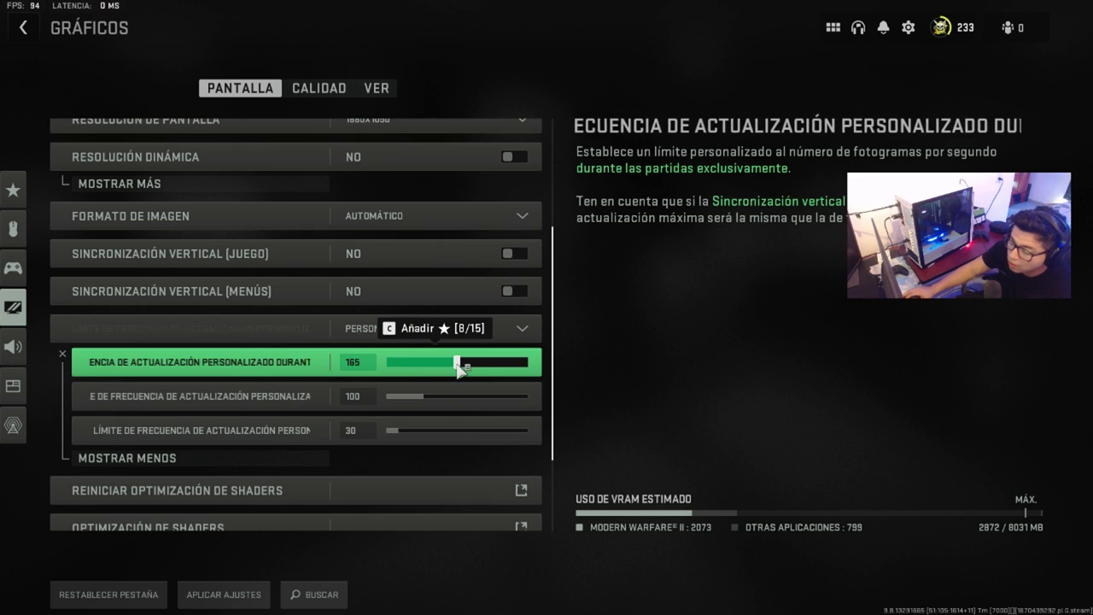
- Set the custom frame rate limit during matches to 165
{"action": "mouse_move", "coordinate": [449, 366]}
{"action": "left_mouse_down"}
{"action": "mouse_move", "coordinate": [407, 366]}
{"action": "mouse_move", "coordinate": [462, 367]}
{"action": "left_mouse_up"}
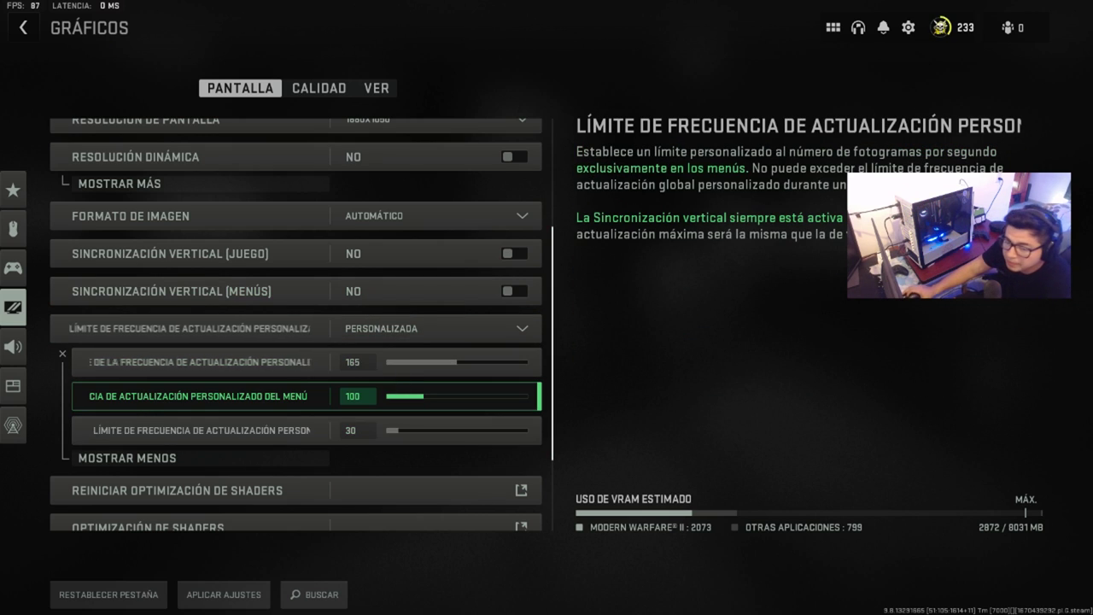
- Switch to the NVIDIA Control Panel, maximize it and check the refresh rate options for the monitor on the Cambiar la resolución page
{"action": "key", "text": "super+d"}
{"action": "right_click", "coordinate": [467, 162]}
{"action": "left_click", "coordinate": [532, 241]}
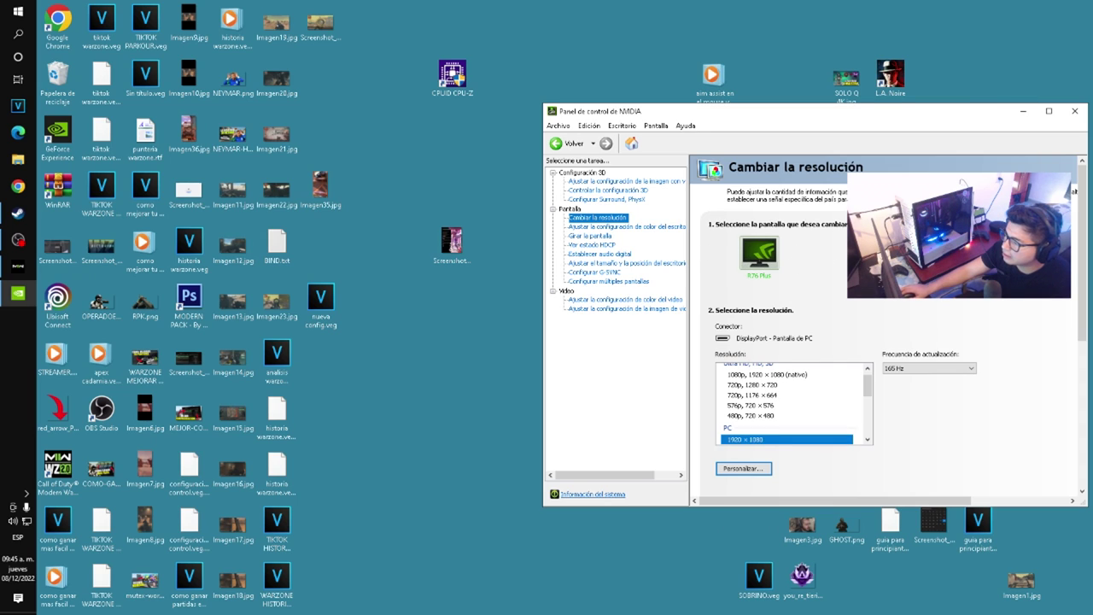
{"action": "key", "text": "super+Up"}
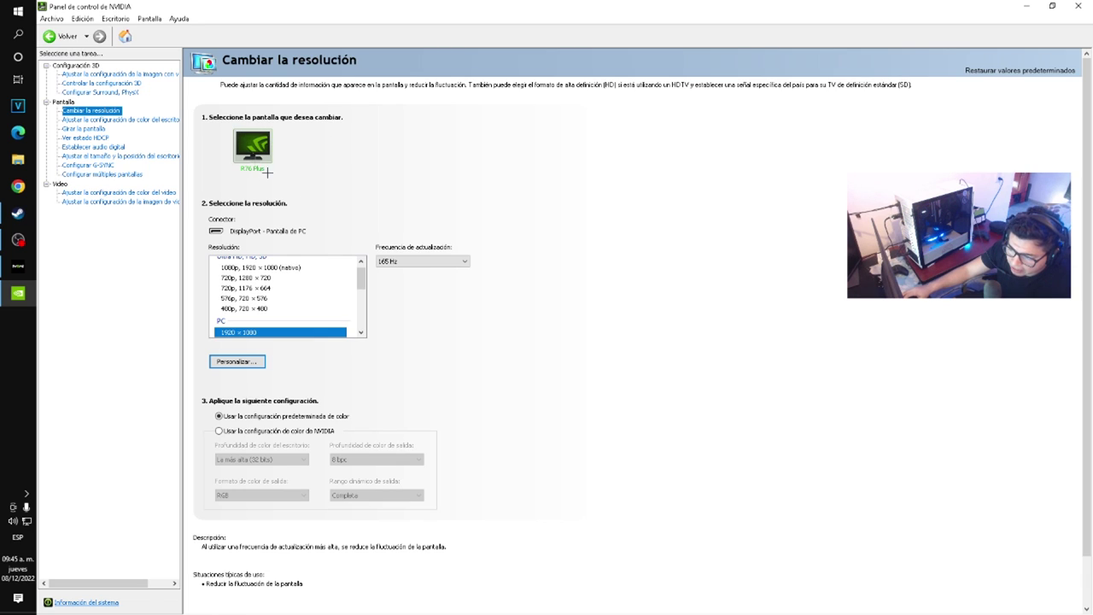
{"action": "left_click", "coordinate": [410, 260]}
{"action": "left_click", "coordinate": [399, 265]}
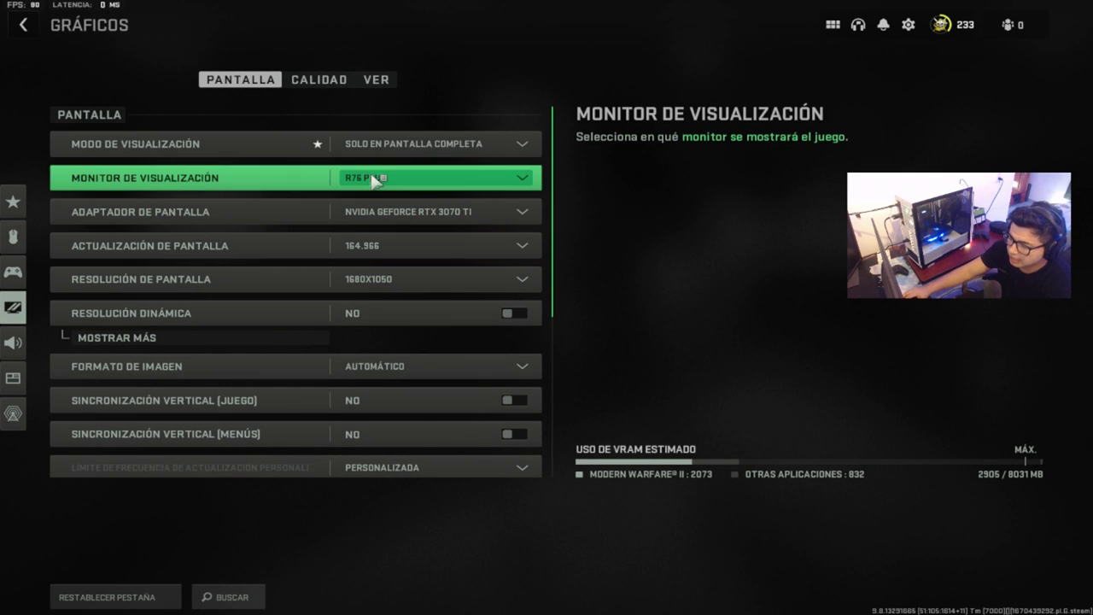
- Back in the game's display settings, examine the Mostrar gamma options 2.2 (sRGB) and 2.4 (BT1886), keeping 2.2 (sRGB)
{"action": "scroll", "coordinate": [398, 363], "scroll_direction": "down", "scroll_amount": 2}
{"action": "scroll", "coordinate": [412, 378], "scroll_direction": "down", "scroll_amount": 4}
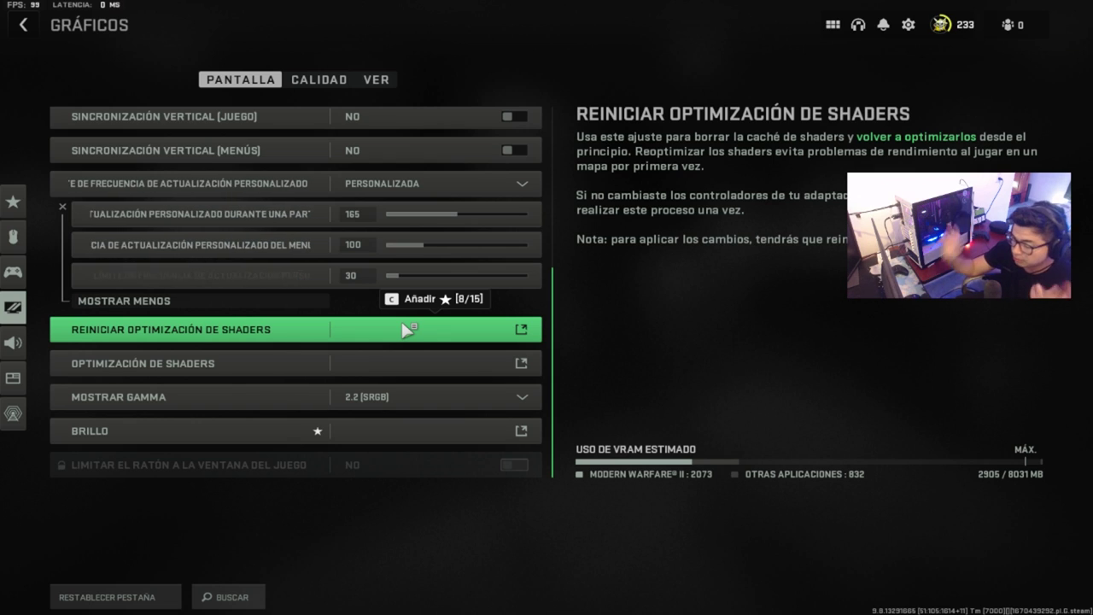
{"action": "left_click", "coordinate": [410, 398]}
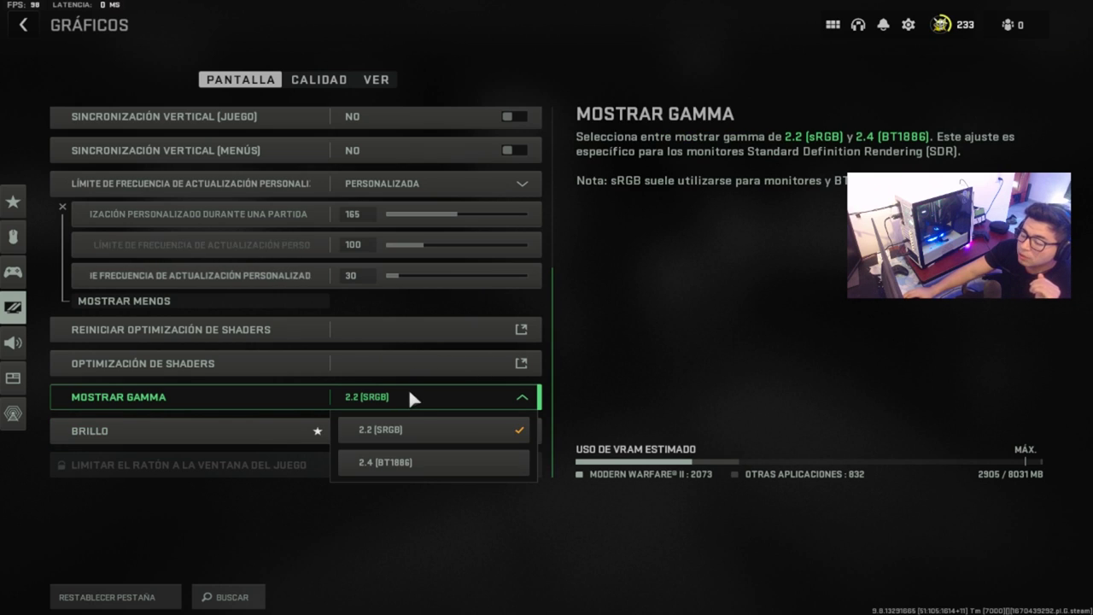
{"action": "left_click", "coordinate": [410, 398]}
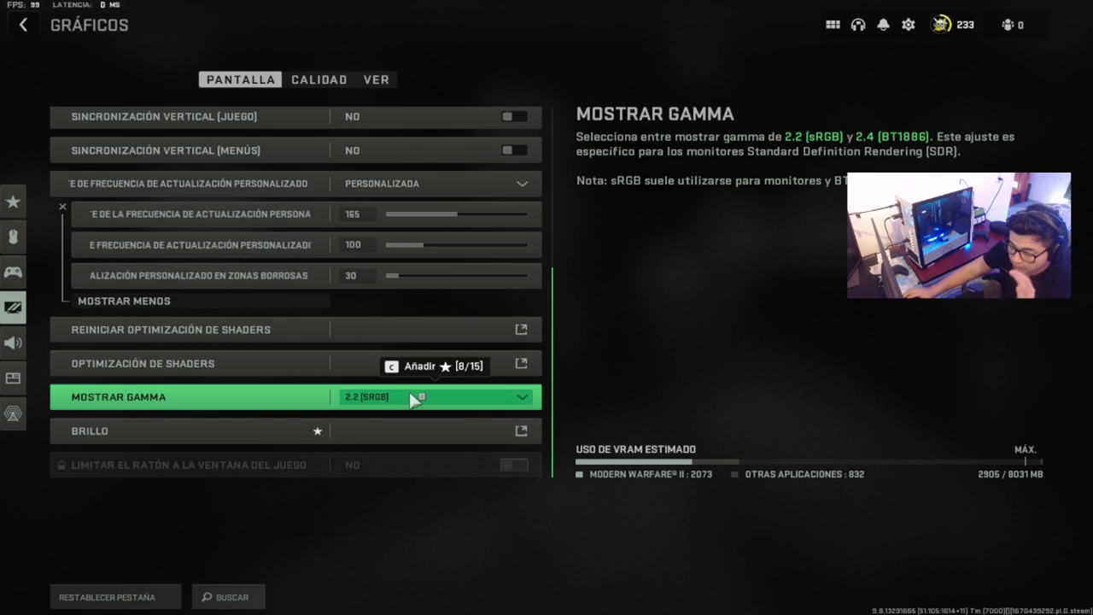
{"action": "left_click", "coordinate": [413, 398]}
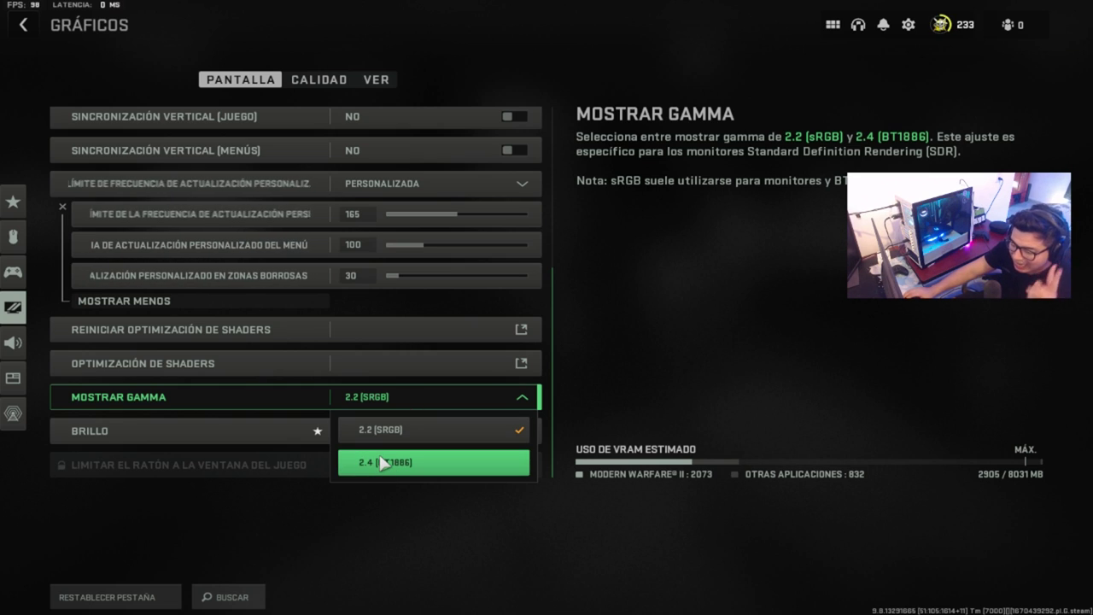
{"action": "left_click", "coordinate": [384, 401]}
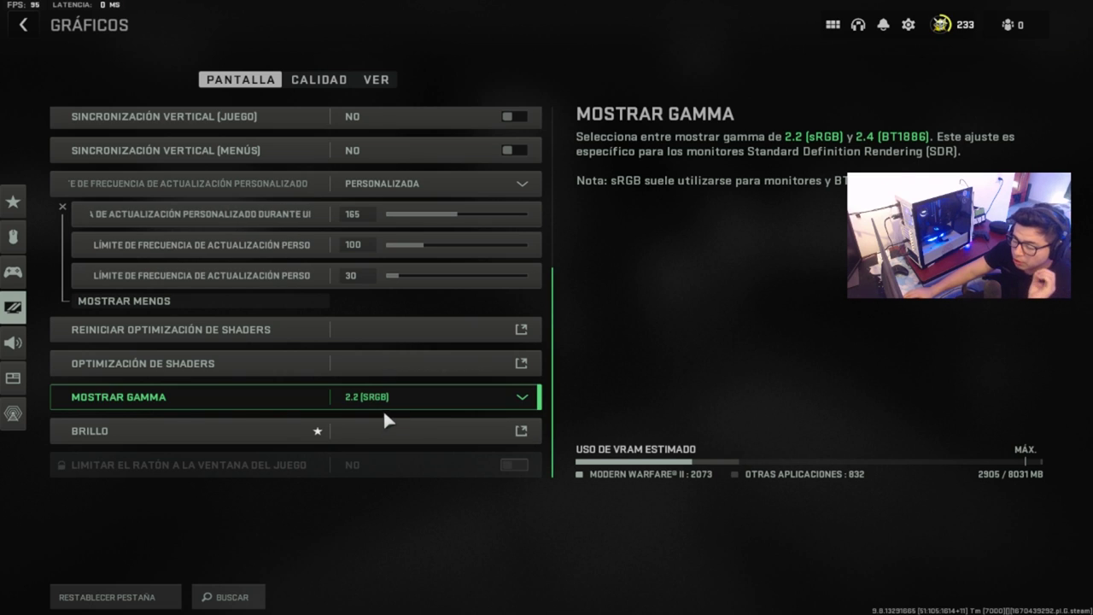
- Compare the default quality presets in the Calidad settings, including Mínimo and Ultra, and keep Personalizado
{"action": "left_click", "coordinate": [299, 80]}
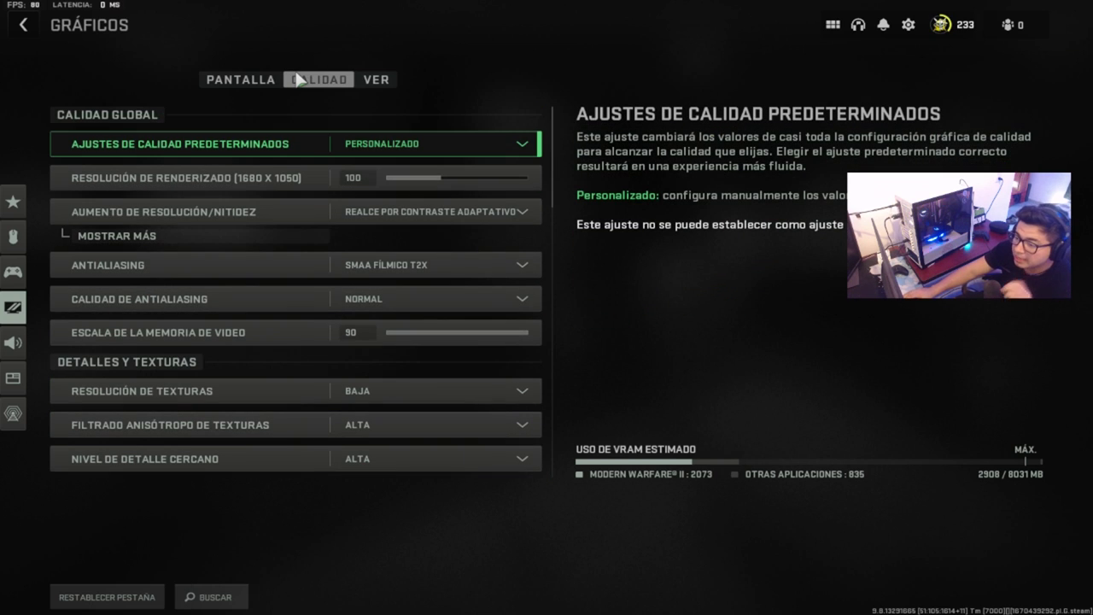
{"action": "left_click", "coordinate": [370, 143]}
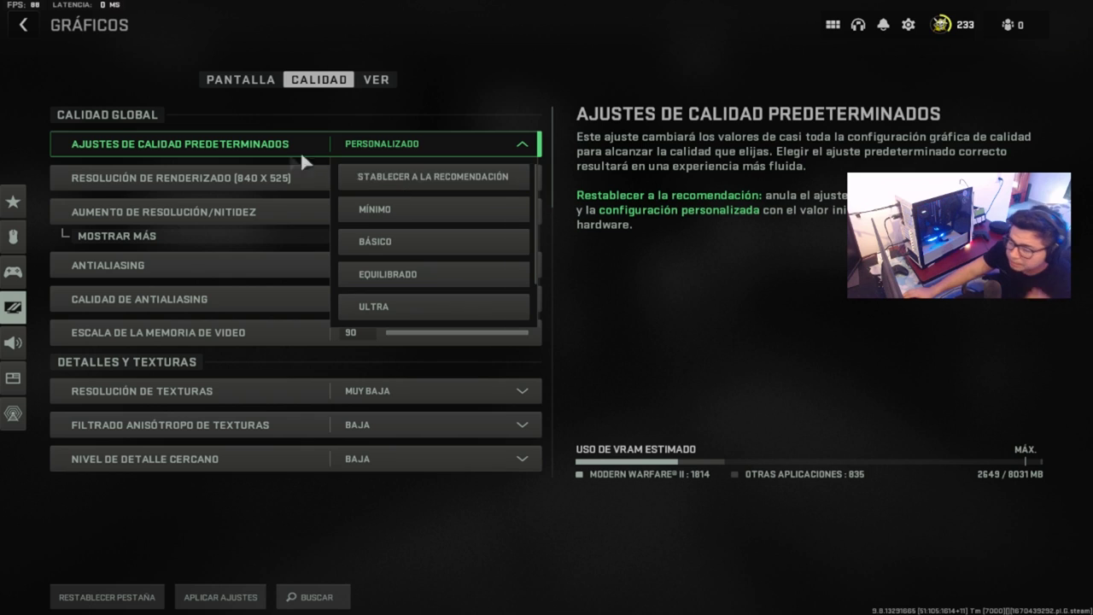
{"action": "left_click", "coordinate": [392, 144]}
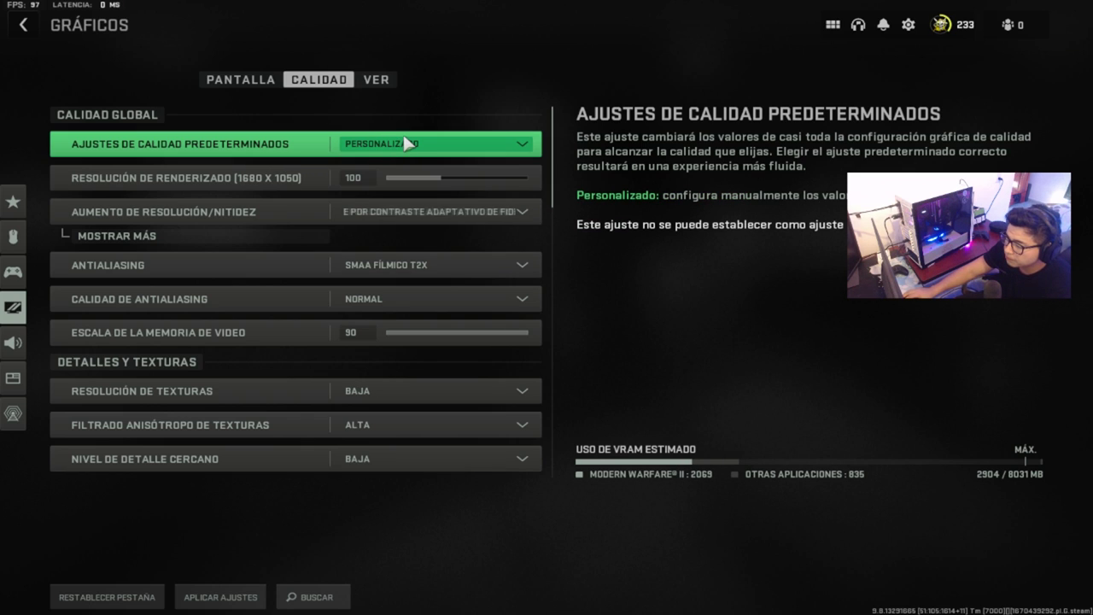
{"action": "left_click", "coordinate": [428, 143]}
{"action": "scroll", "coordinate": [427, 239], "scroll_direction": "down", "scroll_amount": 2}
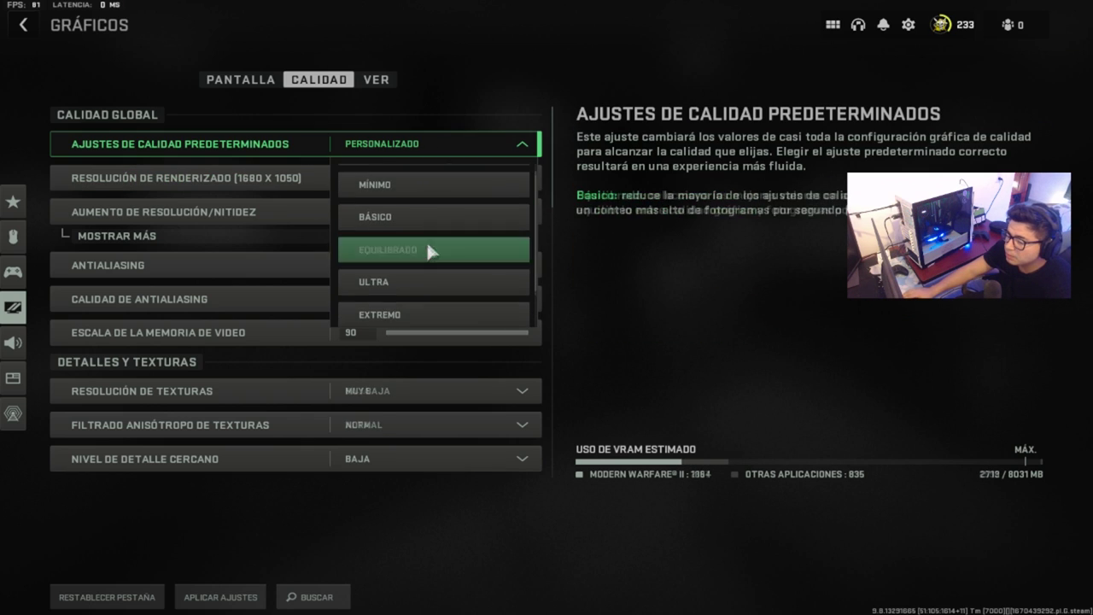
{"action": "scroll", "coordinate": [406, 317], "scroll_direction": "up", "scroll_amount": 3}
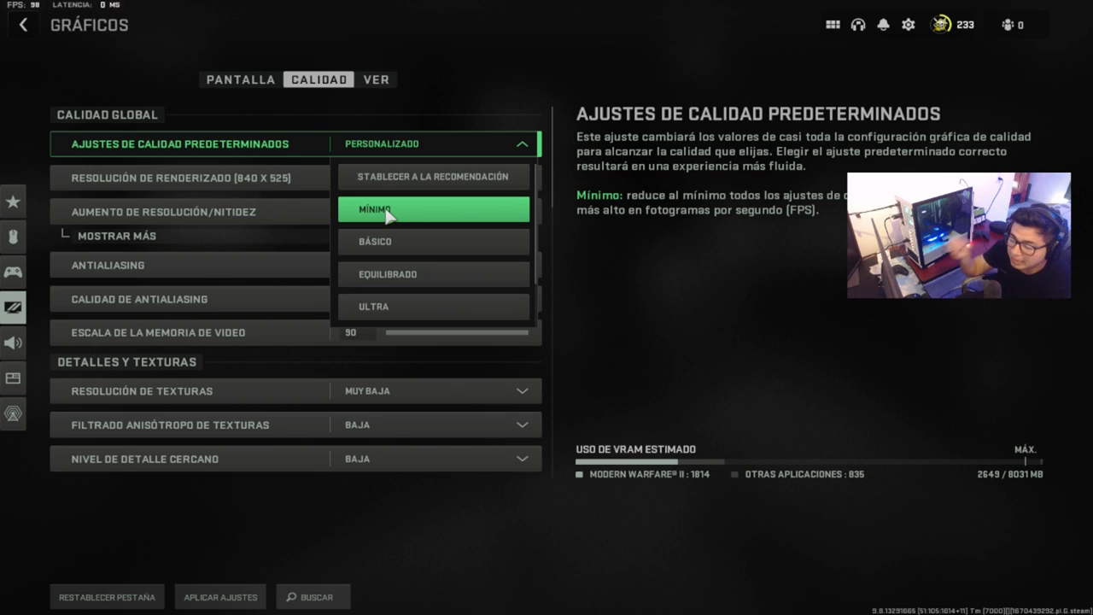
{"action": "scroll", "coordinate": [435, 243], "scroll_direction": "down", "scroll_amount": 2}
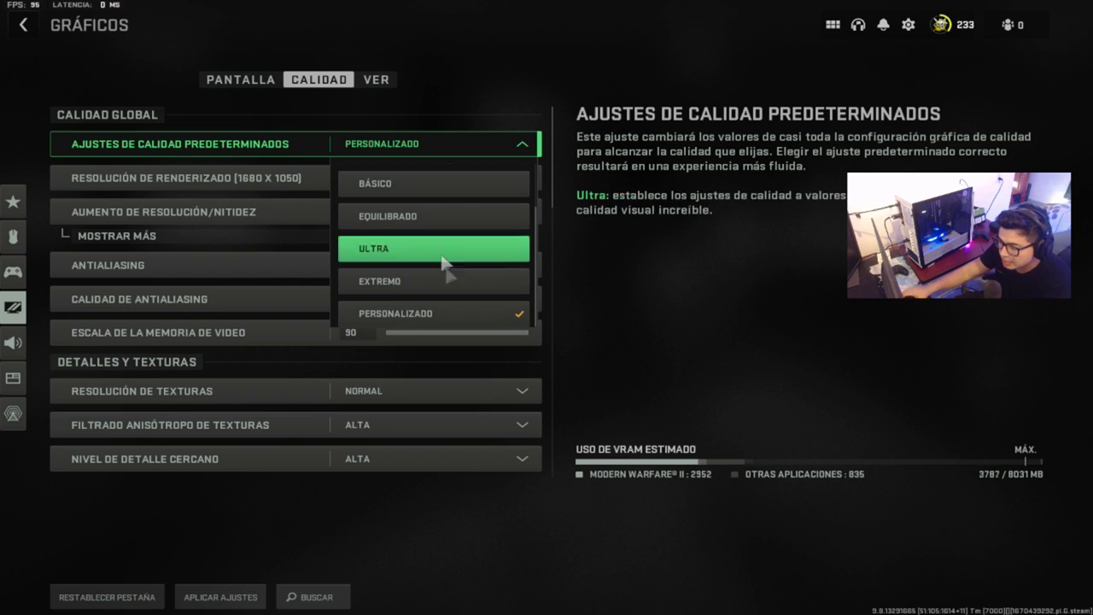
{"action": "left_click", "coordinate": [436, 323]}
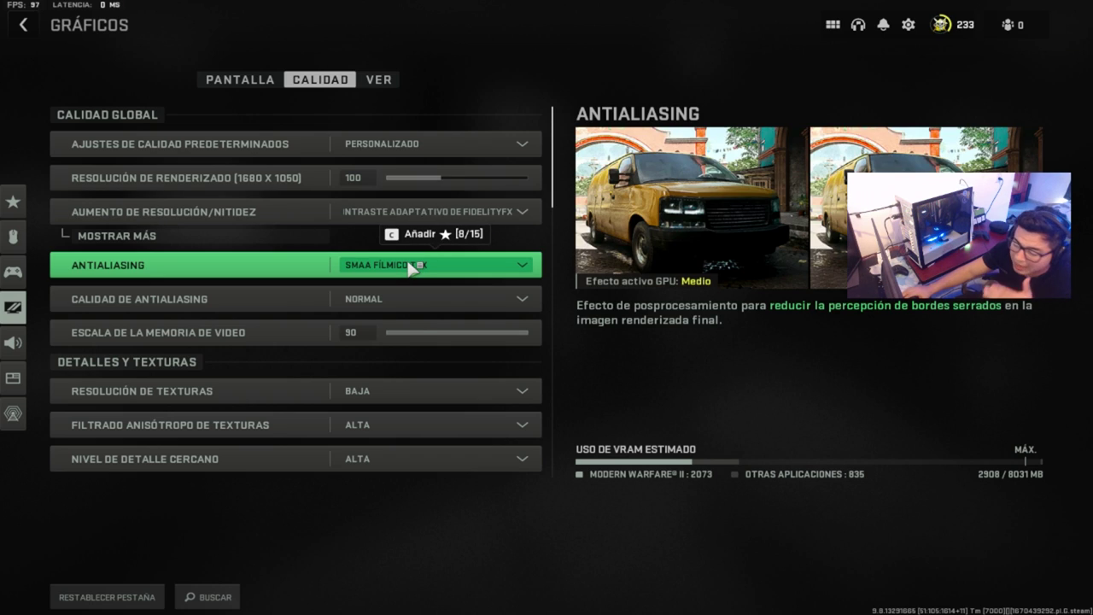
- Examine the antialiasing, resolution/sharpness and video memory scale settings under global quality
{"action": "left_click", "coordinate": [407, 265]}
{"action": "left_click", "coordinate": [427, 330]}
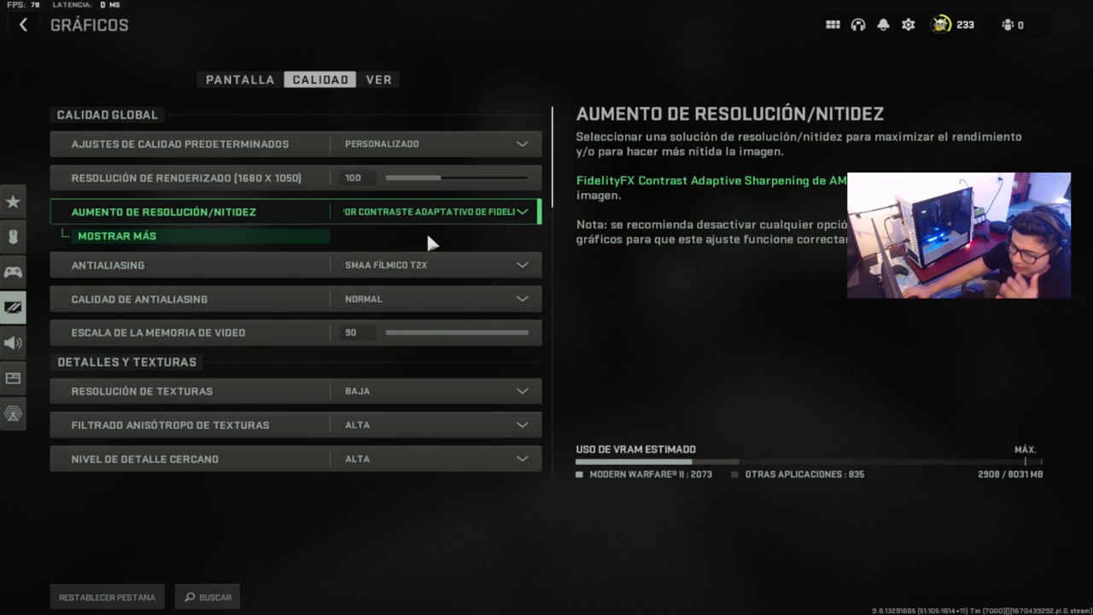
{"action": "scroll", "coordinate": [404, 295], "scroll_direction": "down", "scroll_amount": 1}
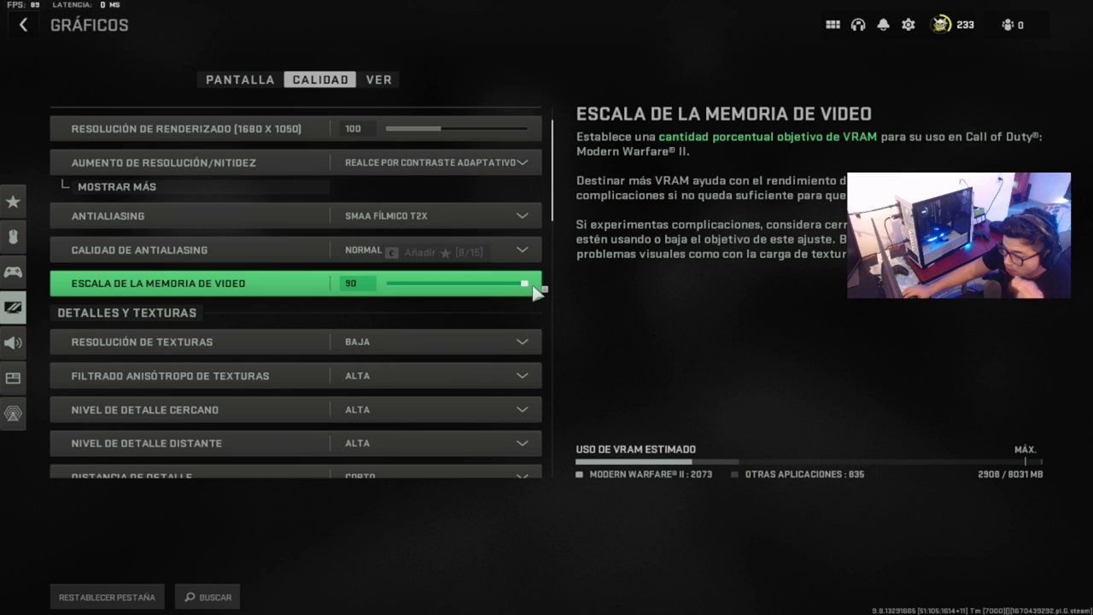
- Review the Detalles y texturas settings from texture resolution and detail levels through particles, shaders, tessellation and terrain memory to on-demand texture streaming
{"action": "scroll", "coordinate": [475, 283], "scroll_direction": "down", "scroll_amount": 3}
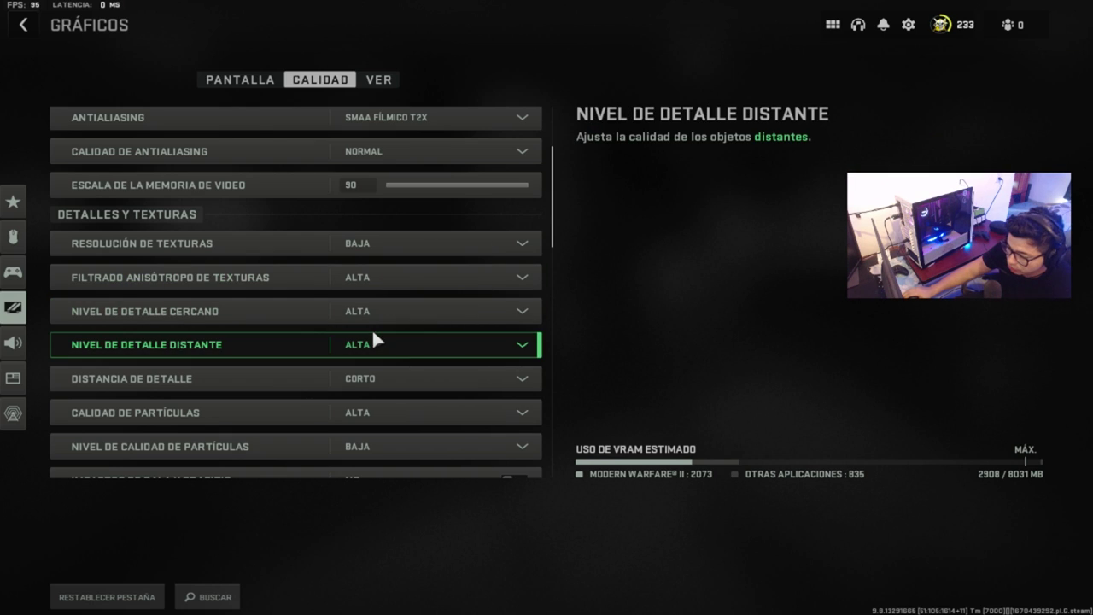
{"action": "scroll", "coordinate": [372, 342], "scroll_direction": "down", "scroll_amount": 1}
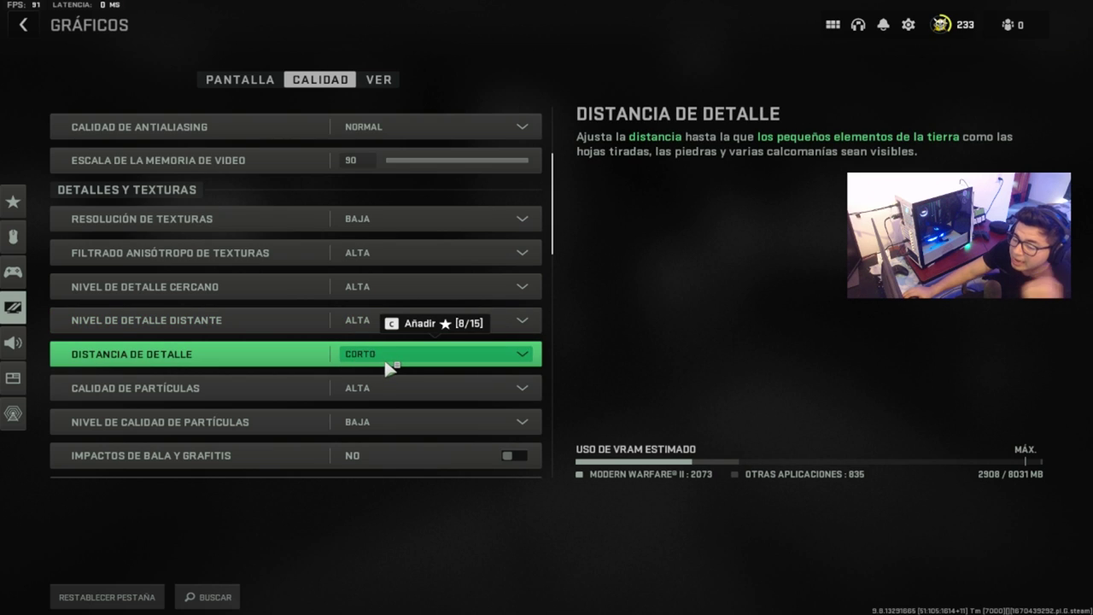
{"action": "scroll", "coordinate": [376, 357], "scroll_direction": "down", "scroll_amount": 2}
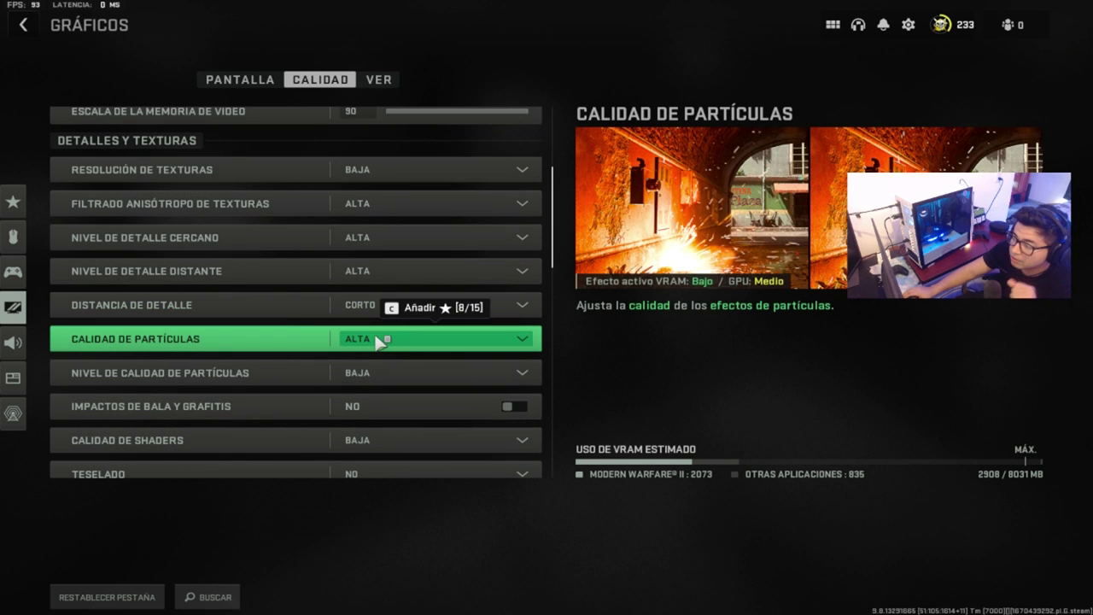
{"action": "scroll", "coordinate": [379, 341], "scroll_direction": "down", "scroll_amount": 3}
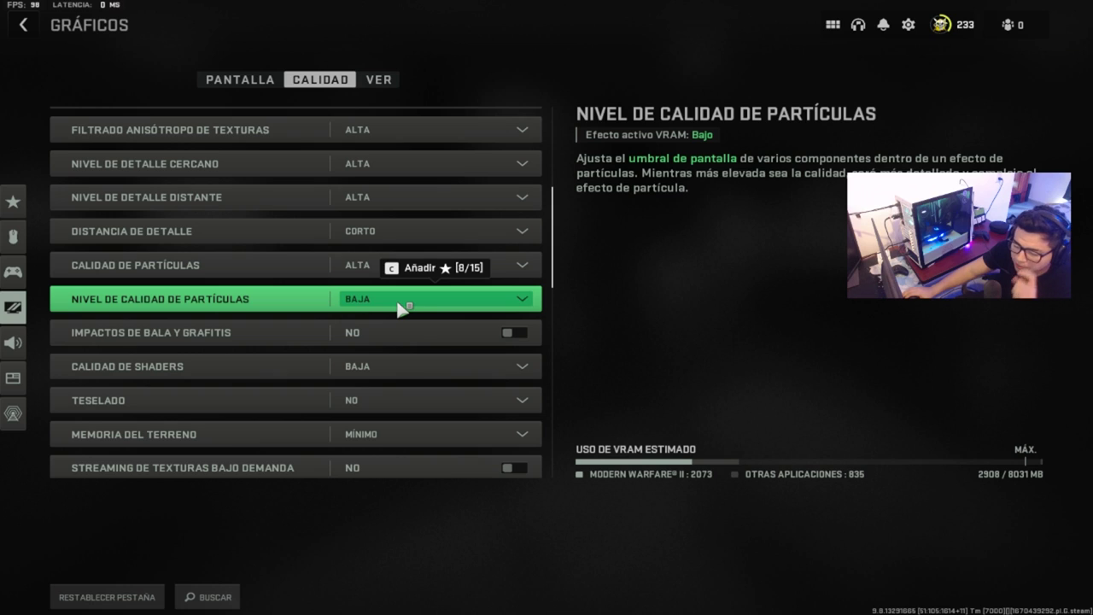
{"action": "scroll", "coordinate": [405, 312], "scroll_direction": "down", "scroll_amount": 1}
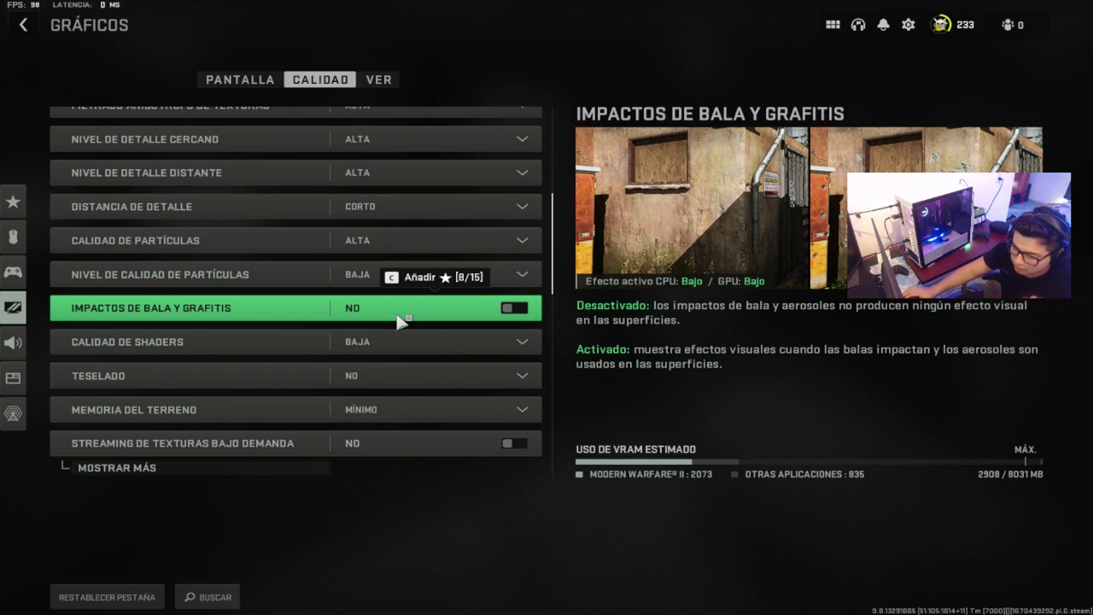
{"action": "scroll", "coordinate": [401, 320], "scroll_direction": "down", "scroll_amount": 1}
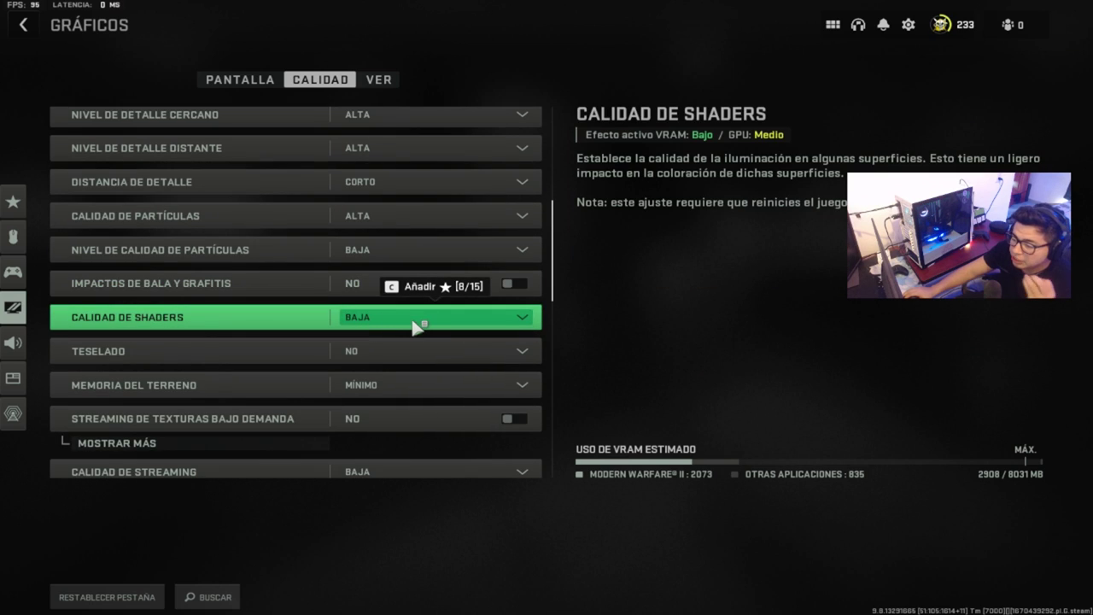
{"action": "scroll", "coordinate": [418, 328], "scroll_direction": "down", "scroll_amount": 2}
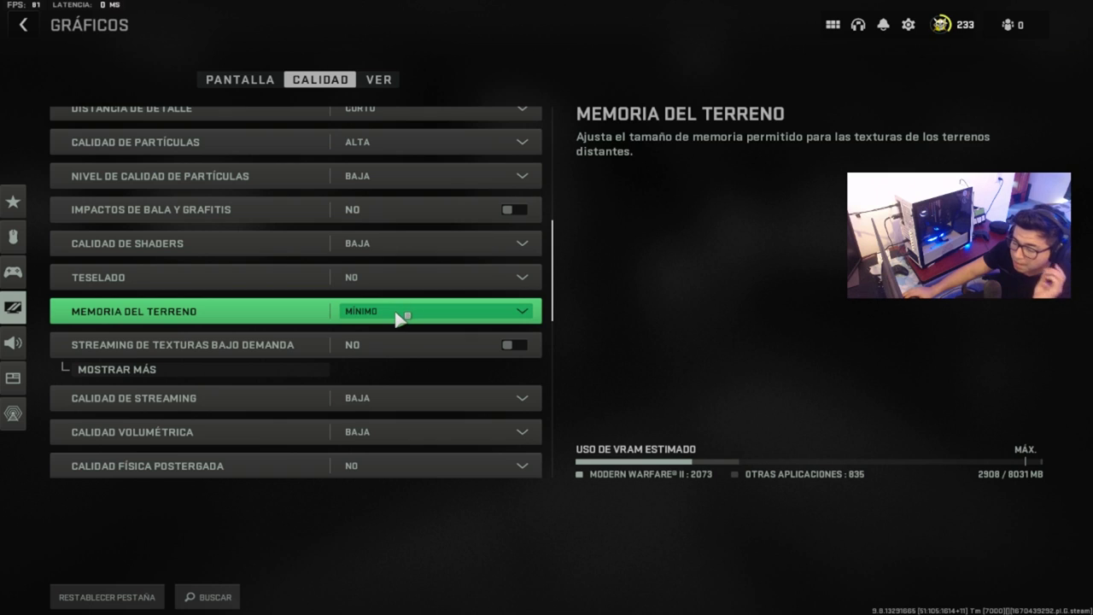
{"action": "scroll", "coordinate": [398, 320], "scroll_direction": "down", "scroll_amount": 1}
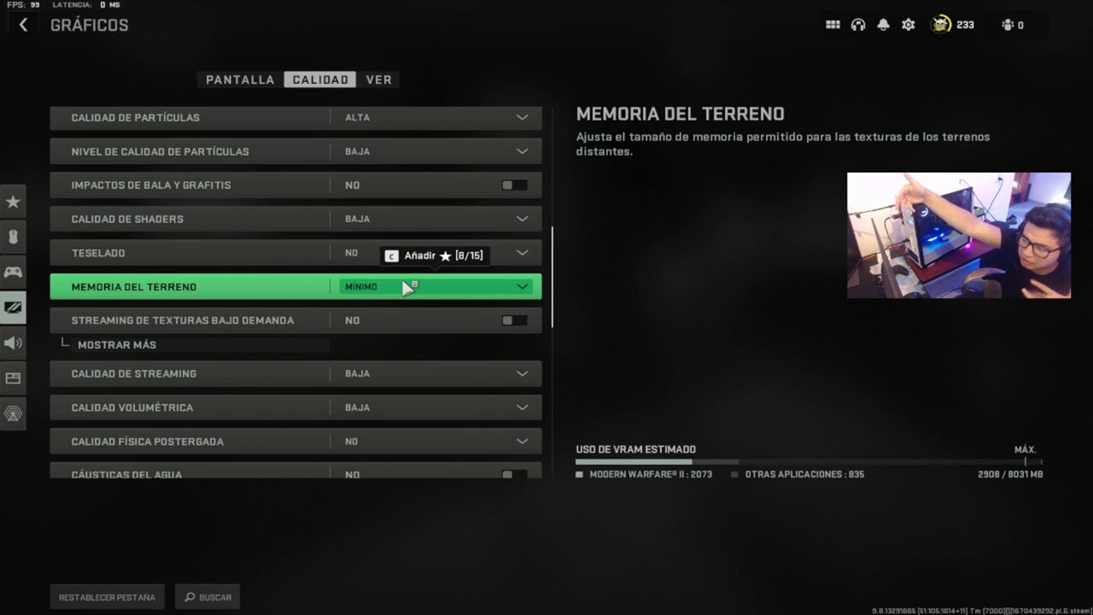
{"action": "scroll", "coordinate": [409, 297], "scroll_direction": "down", "scroll_amount": 1}
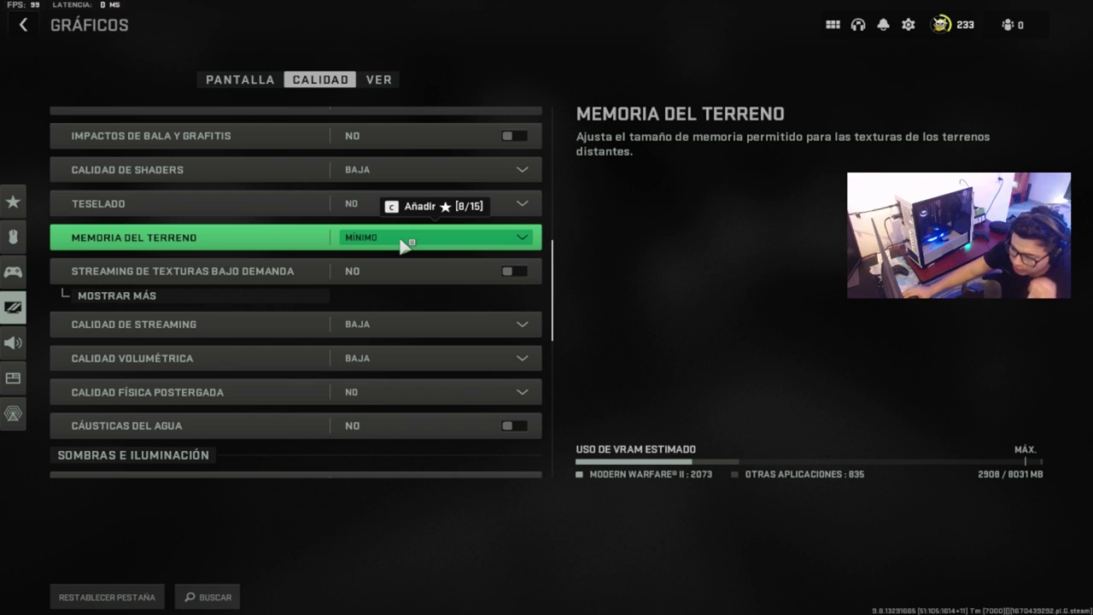
{"action": "scroll", "coordinate": [419, 298], "scroll_direction": "down", "scroll_amount": 1}
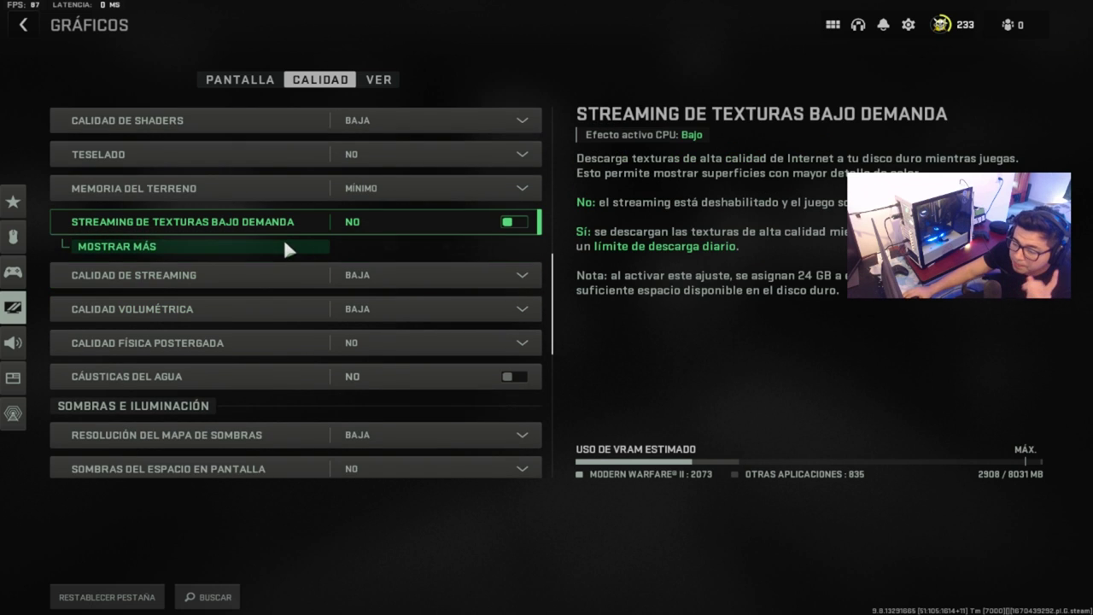
- Try on-demand texture streaming with its additional cache and download limit options expanded, returning it to No and collapsing the options
{"action": "left_click", "coordinate": [288, 249]}
{"action": "left_click", "coordinate": [391, 222]}
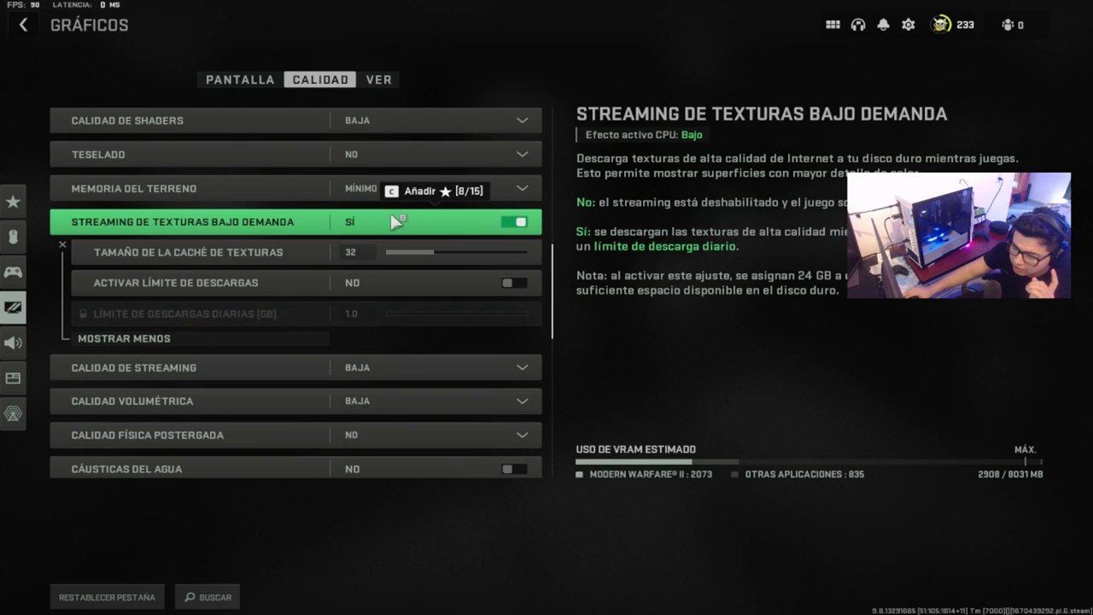
{"action": "left_click", "coordinate": [395, 222]}
{"action": "left_click", "coordinate": [376, 414]}
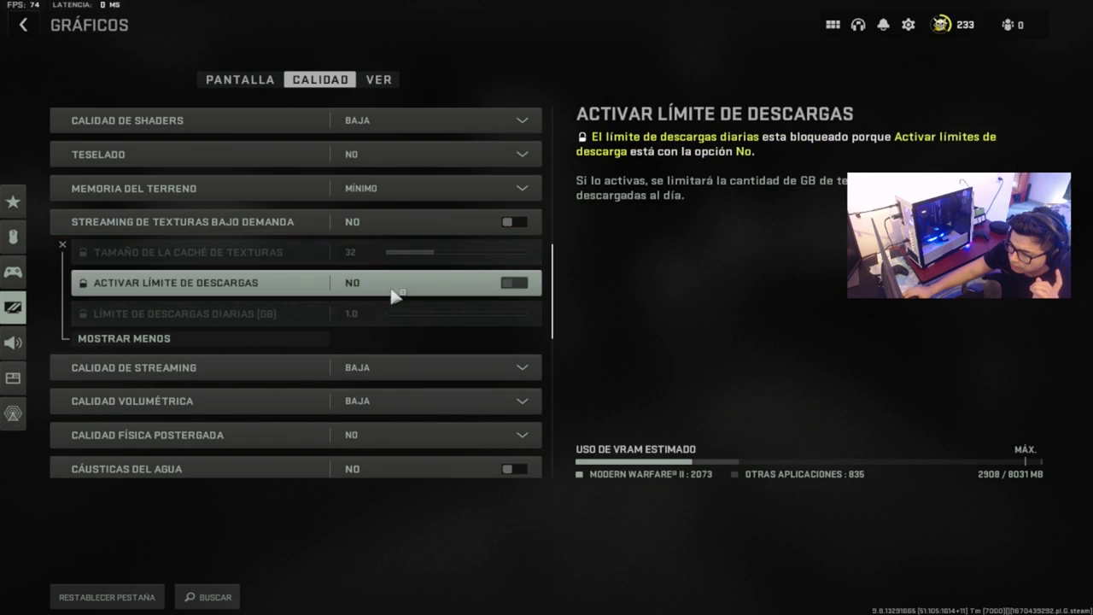
{"action": "left_click", "coordinate": [217, 340]}
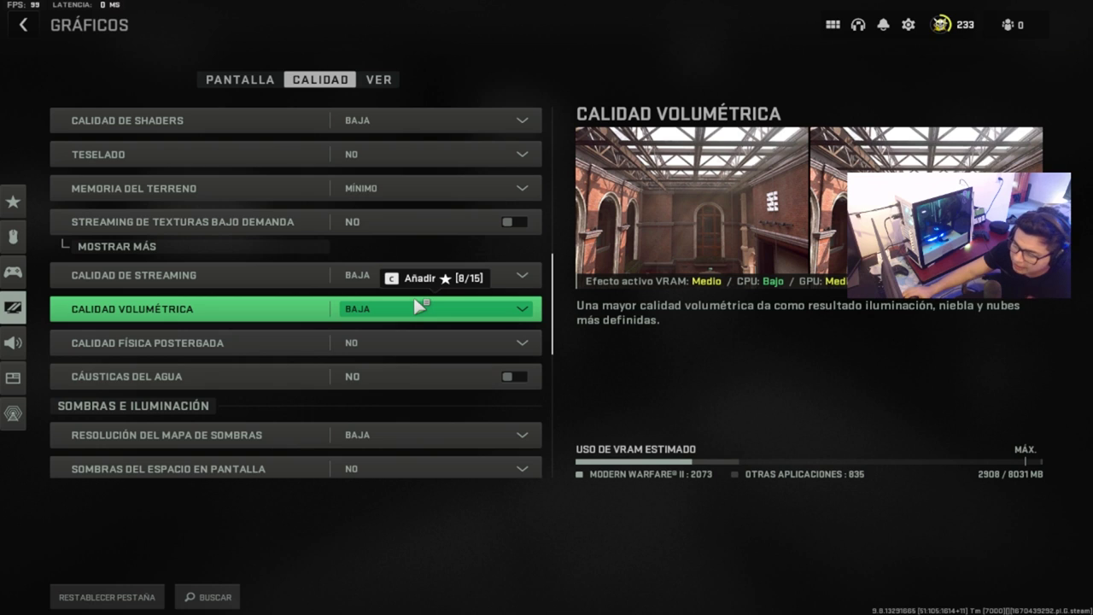
- Review the water caustics setting and the shadow map resolution choices, keeping the shadow map resolution at Baja
{"action": "scroll", "coordinate": [397, 352], "scroll_direction": "down", "scroll_amount": 1}
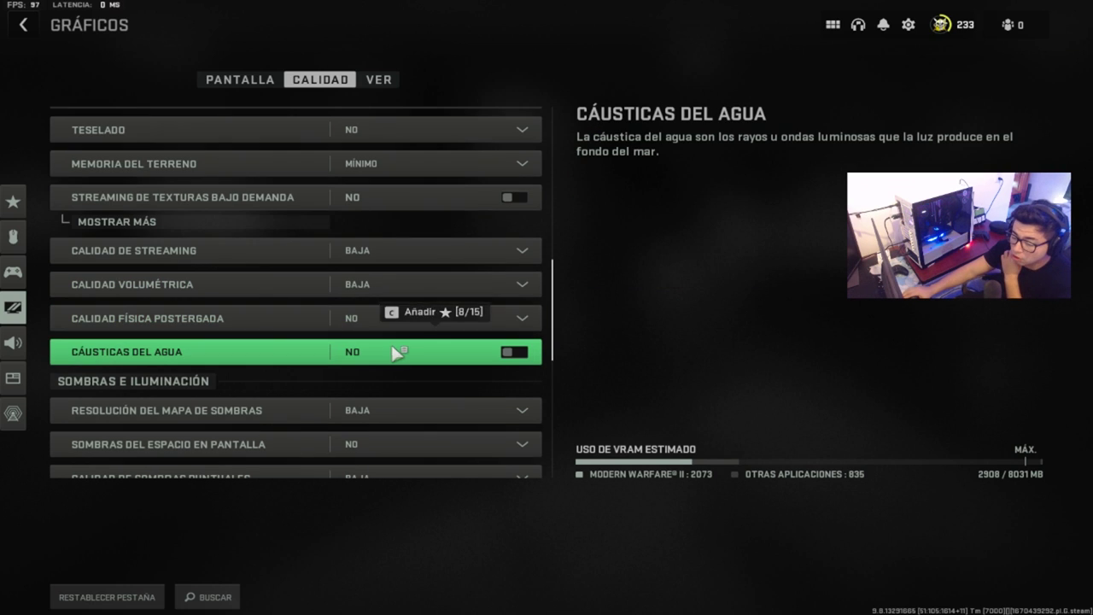
{"action": "scroll", "coordinate": [408, 352], "scroll_direction": "down", "scroll_amount": 3}
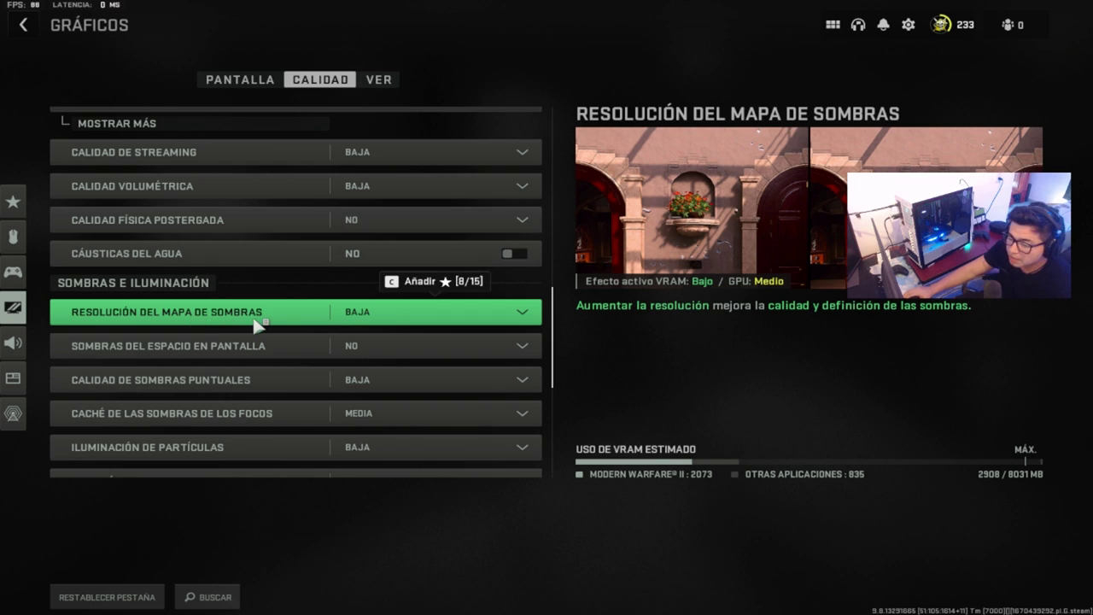
{"action": "left_click", "coordinate": [417, 316]}
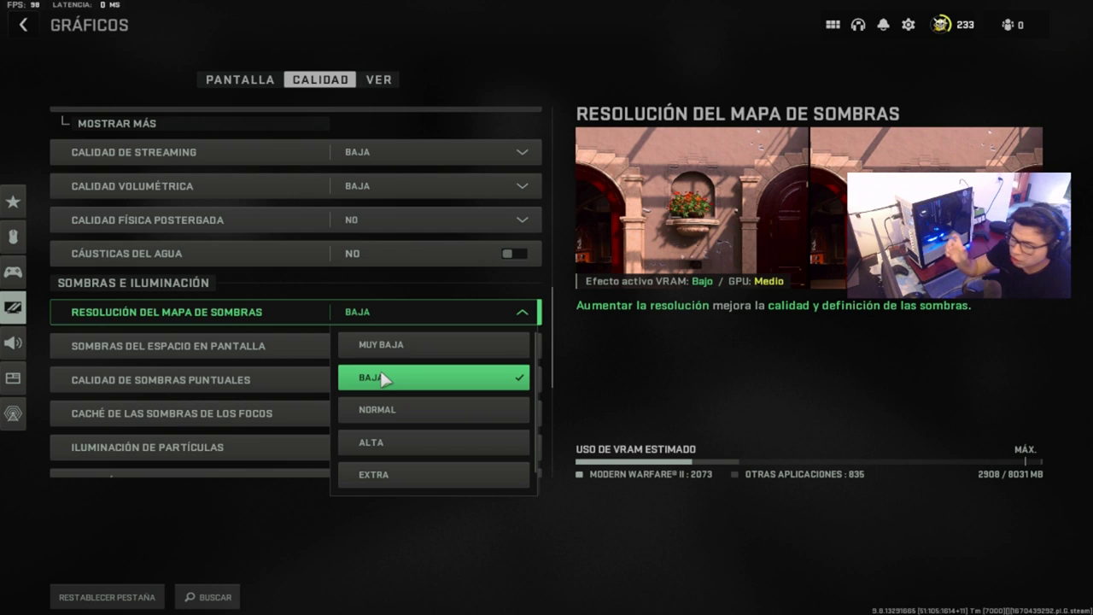
{"action": "left_click", "coordinate": [369, 313]}
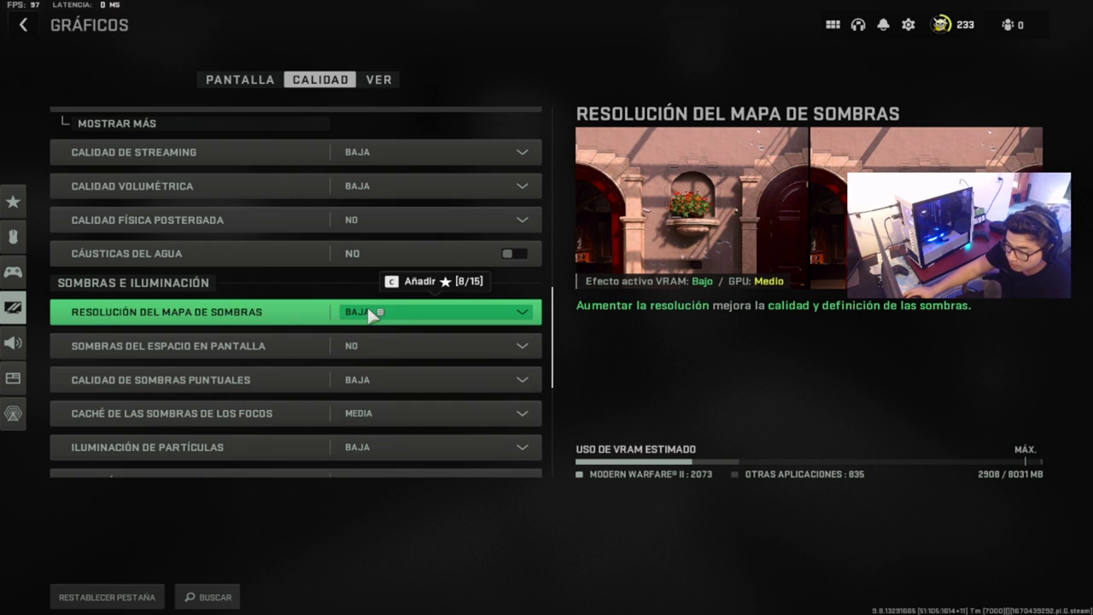
- Review the Sombras e iluminación settings from spotlight shadow cache to weather grid volumes, expanding and collapsing the additional ambient occlusion options
{"action": "scroll", "coordinate": [378, 410], "scroll_direction": "down", "scroll_amount": 1}
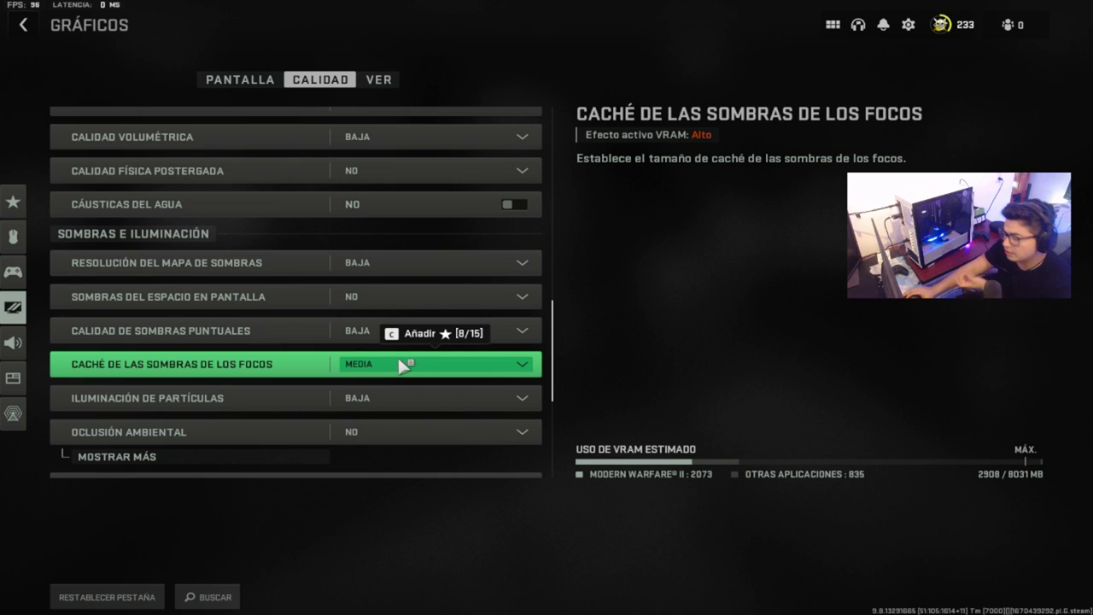
{"action": "scroll", "coordinate": [405, 366], "scroll_direction": "down", "scroll_amount": 1}
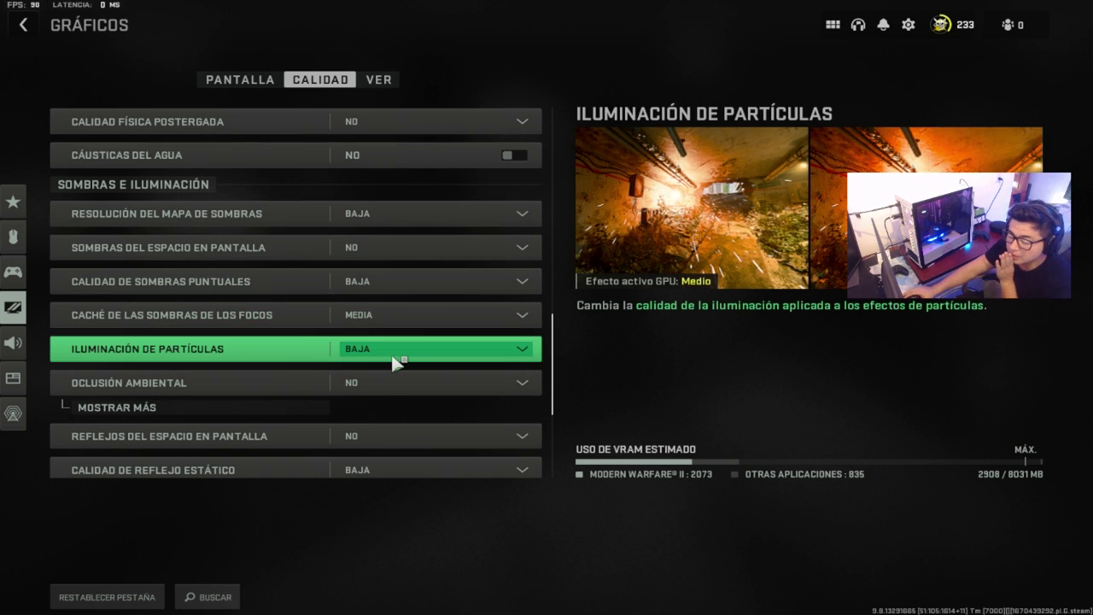
{"action": "scroll", "coordinate": [398, 368], "scroll_direction": "down", "scroll_amount": 1}
{"action": "scroll", "coordinate": [392, 366], "scroll_direction": "down", "scroll_amount": 1}
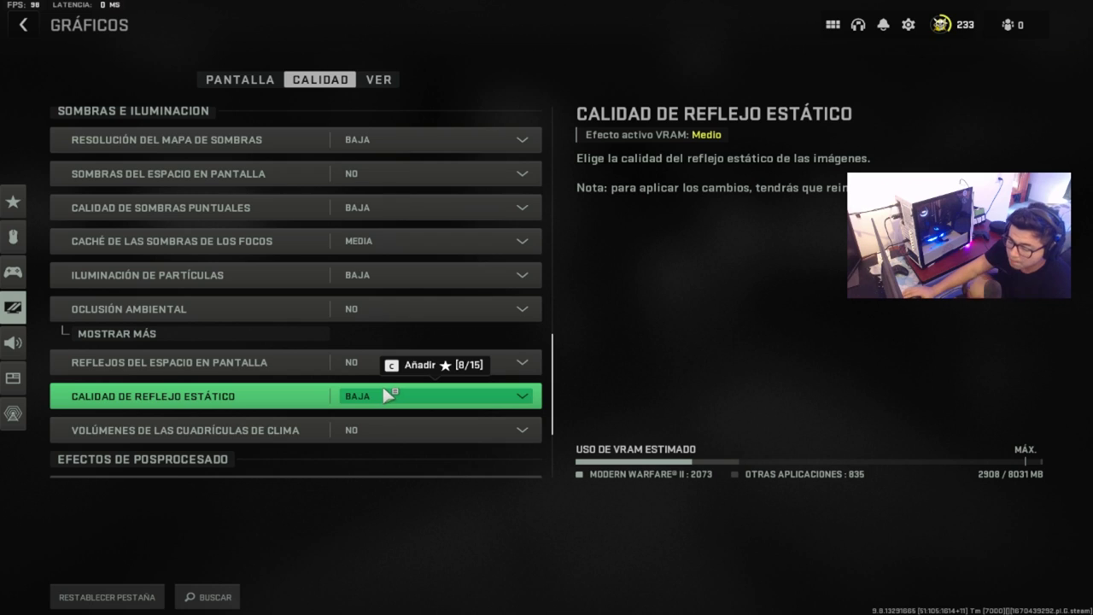
{"action": "scroll", "coordinate": [387, 395], "scroll_direction": "down", "scroll_amount": 1}
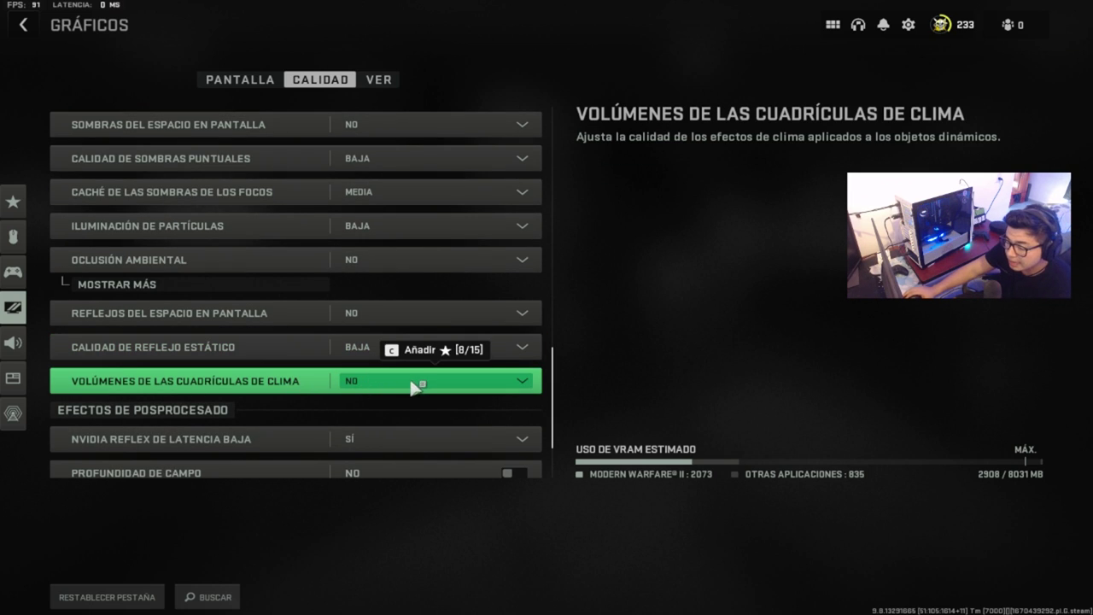
{"action": "left_click", "coordinate": [211, 284]}
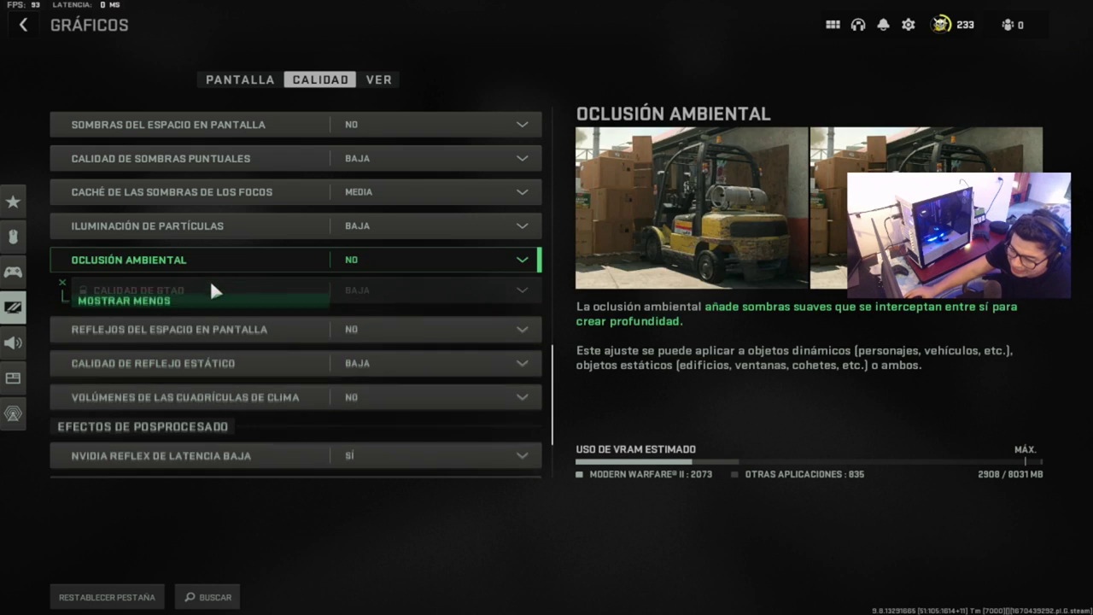
{"action": "left_click", "coordinate": [209, 313]}
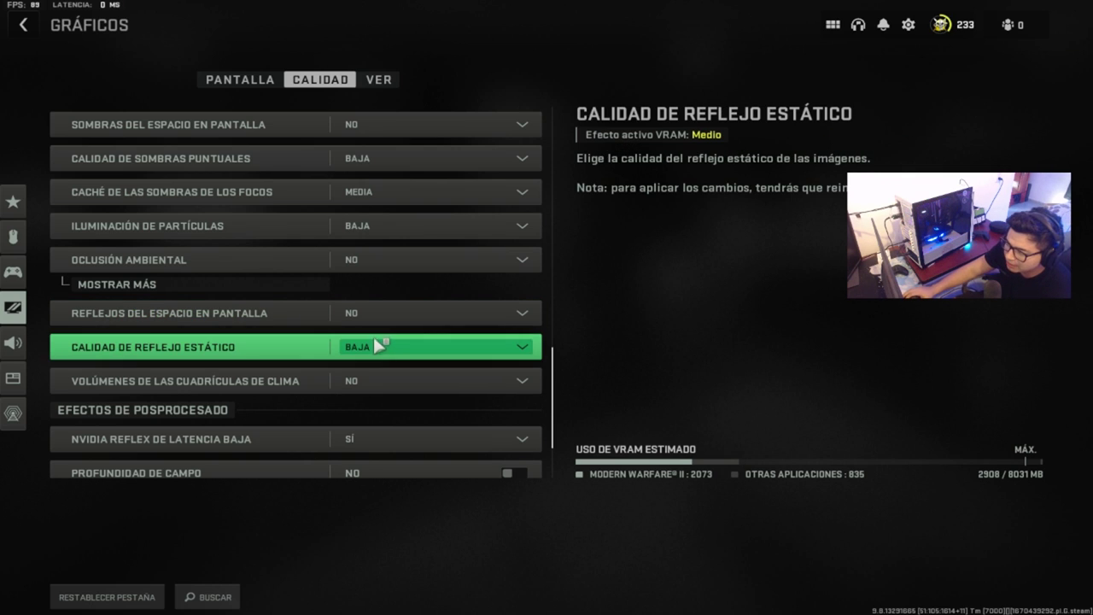
- Review the NVIDIA Reflex low latency choices, keeping Sí, the remaining post-processing effects, and the field of view and camera settings
{"action": "scroll", "coordinate": [403, 368], "scroll_direction": "down", "scroll_amount": 2}
{"action": "scroll", "coordinate": [402, 371], "scroll_direction": "down", "scroll_amount": 1}
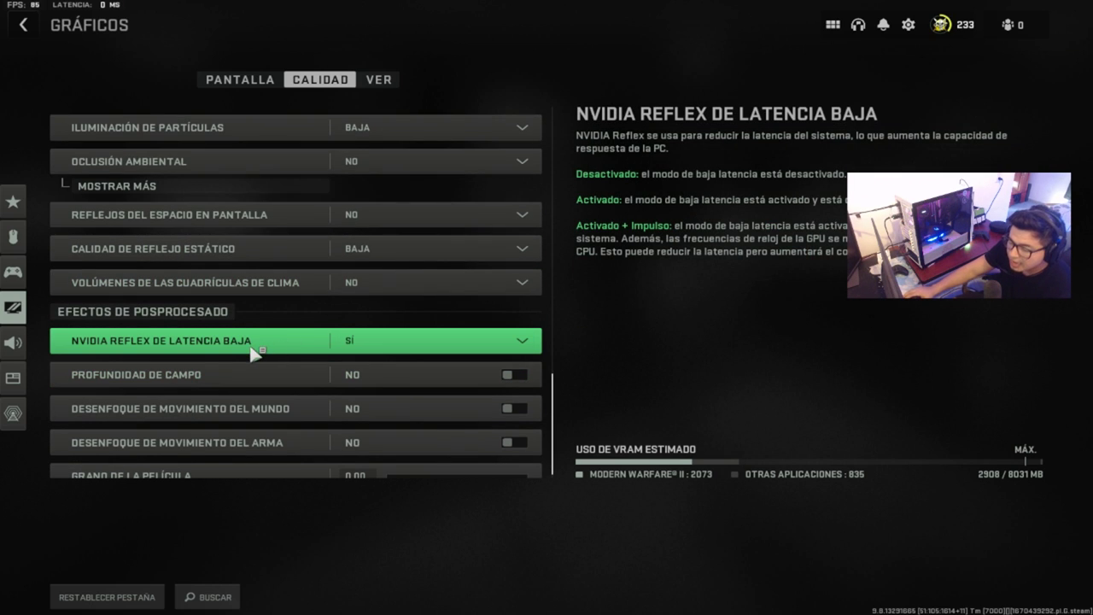
{"action": "left_click", "coordinate": [413, 351]}
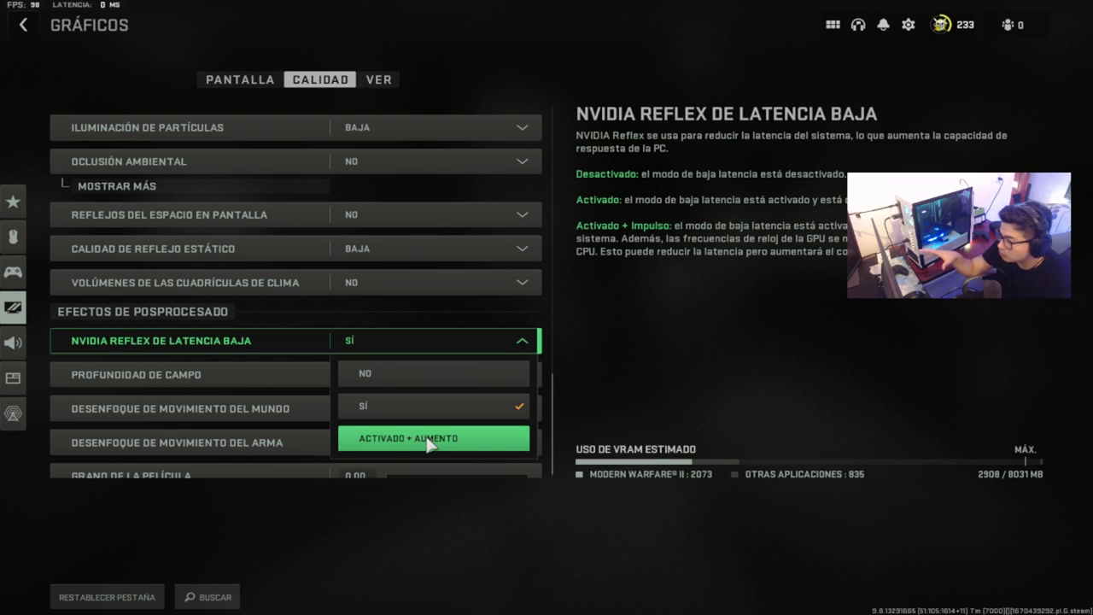
{"action": "left_click", "coordinate": [374, 348]}
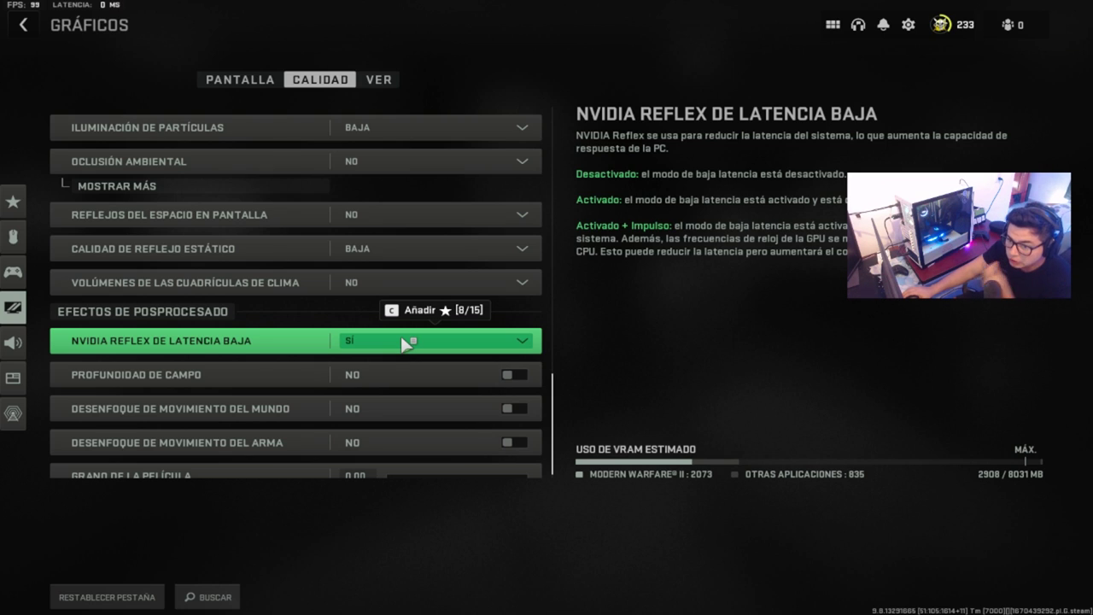
{"action": "scroll", "coordinate": [409, 343], "scroll_direction": "down", "scroll_amount": 1}
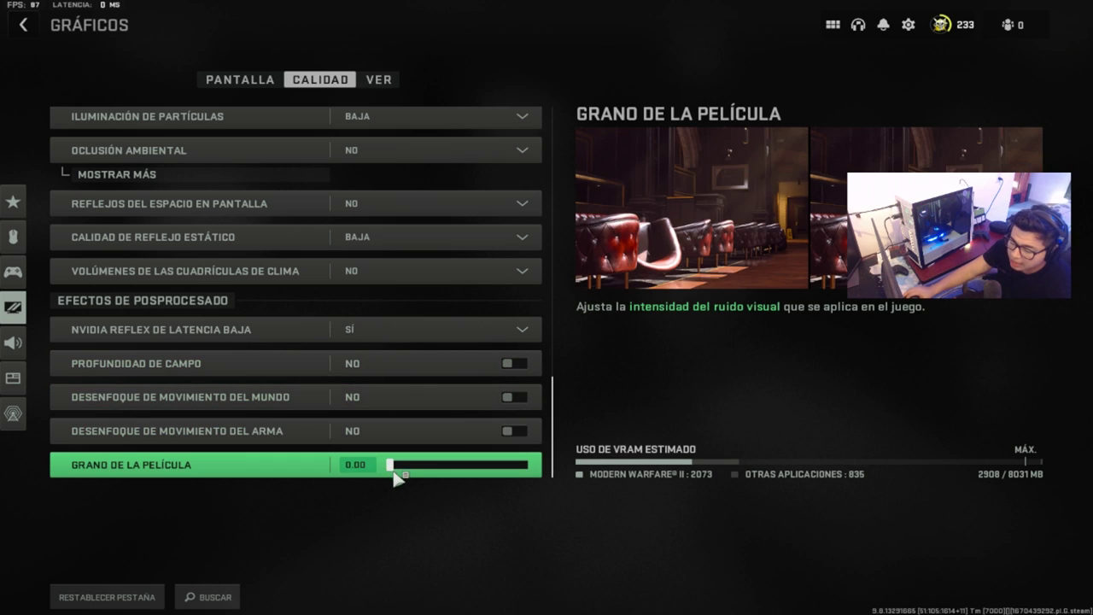
{"action": "left_click", "coordinate": [380, 81]}
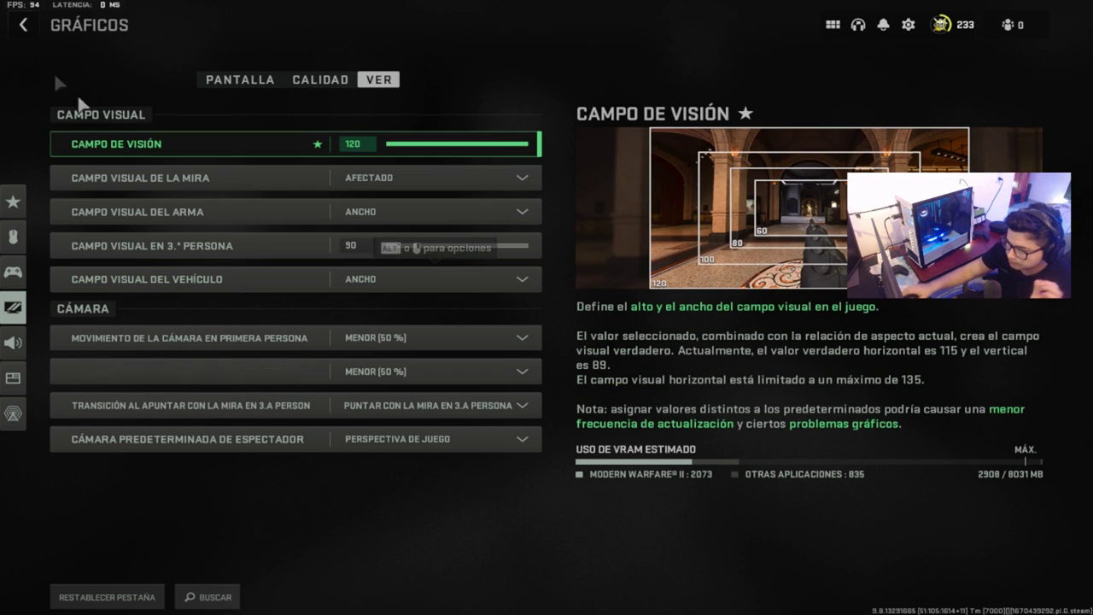
- Switch from the game to the Windows desktop and open the NVIDIA Control Panel
{"action": "key", "text": "alt+Tab"}
{"action": "right_click", "coordinate": [481, 174]}
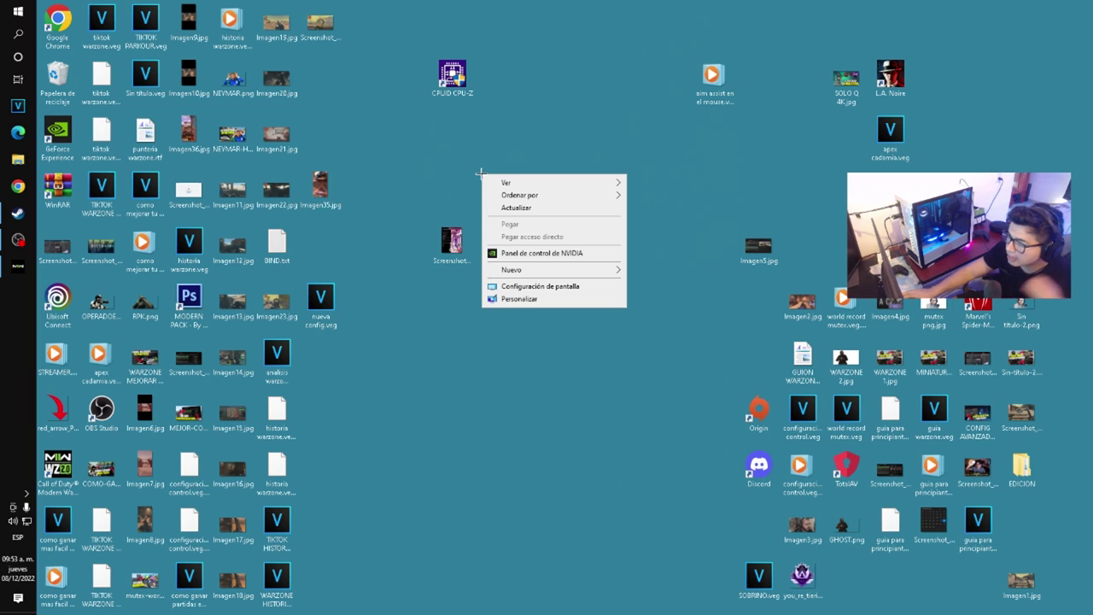
{"action": "left_click", "coordinate": [541, 252]}
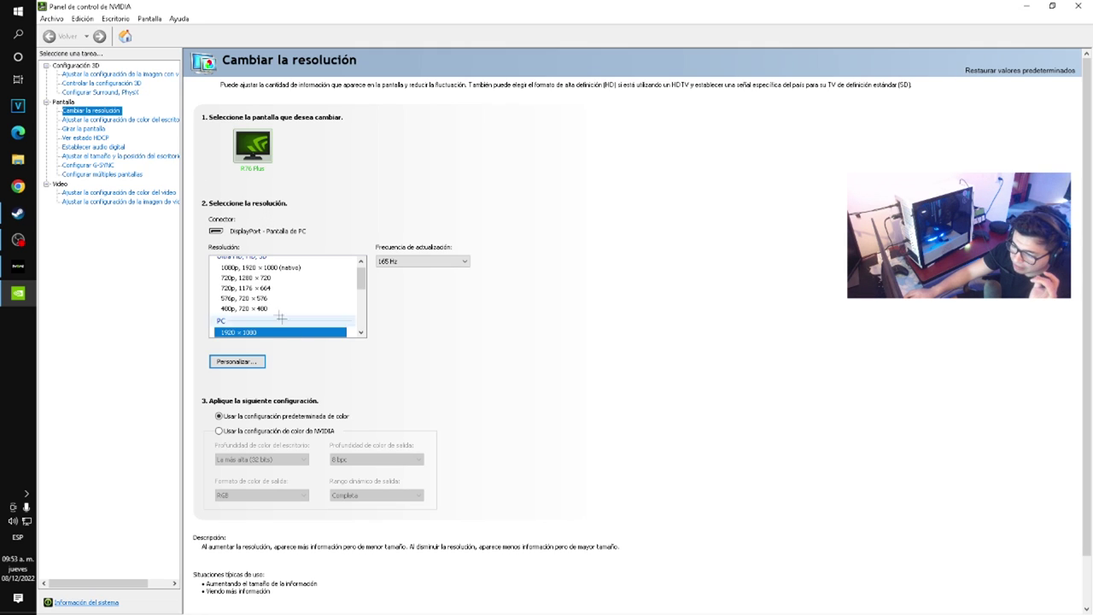
- Examine the image preview and resolution pages, and the whole global settings list under Controlar la configuración 3D
{"action": "left_click", "coordinate": [94, 75]}
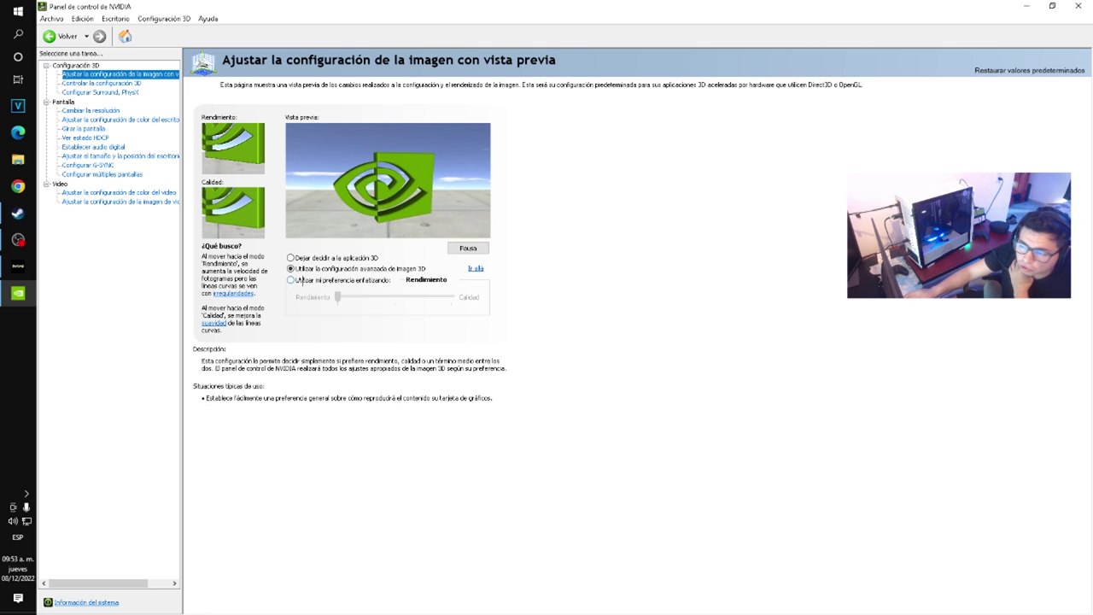
{"action": "left_click", "coordinate": [107, 111]}
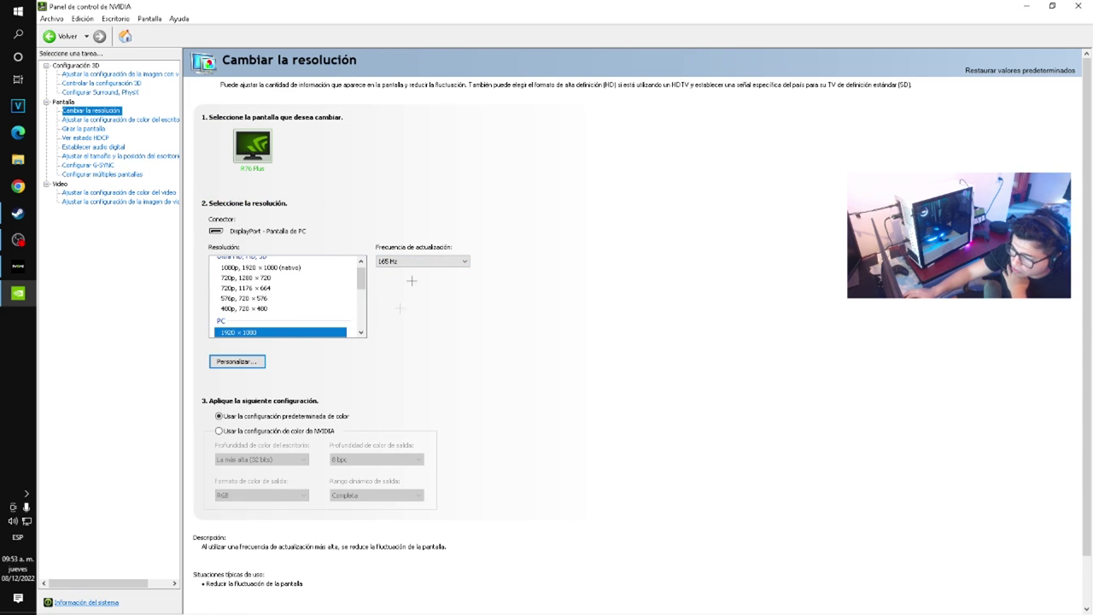
{"action": "left_click", "coordinate": [111, 83]}
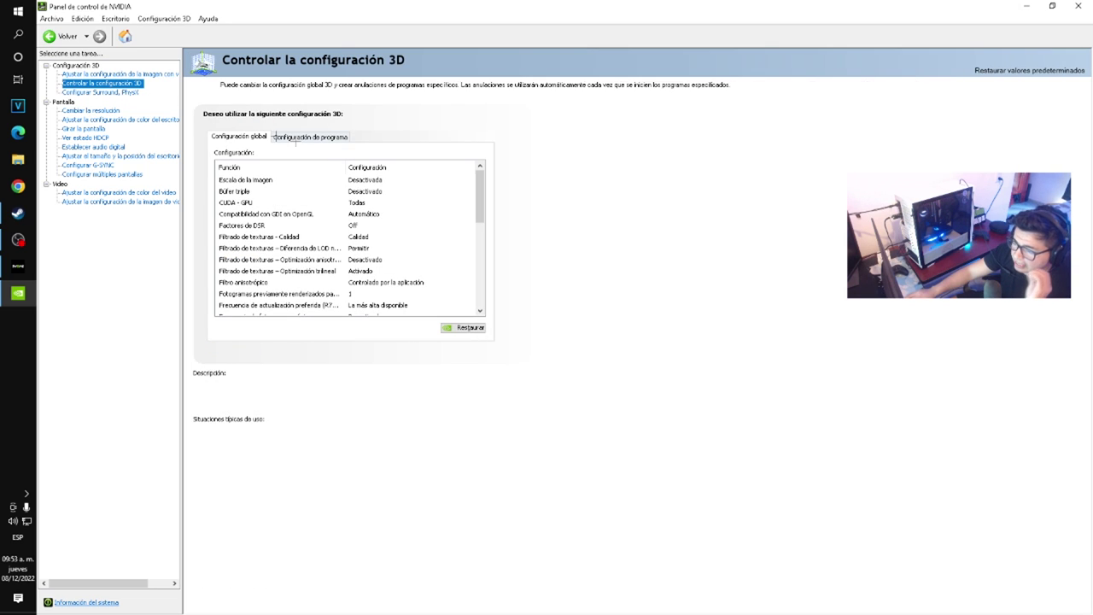
{"action": "scroll", "coordinate": [365, 225], "scroll_direction": "down", "scroll_amount": 3}
{"action": "scroll", "coordinate": [402, 232], "scroll_direction": "up", "scroll_amount": 3}
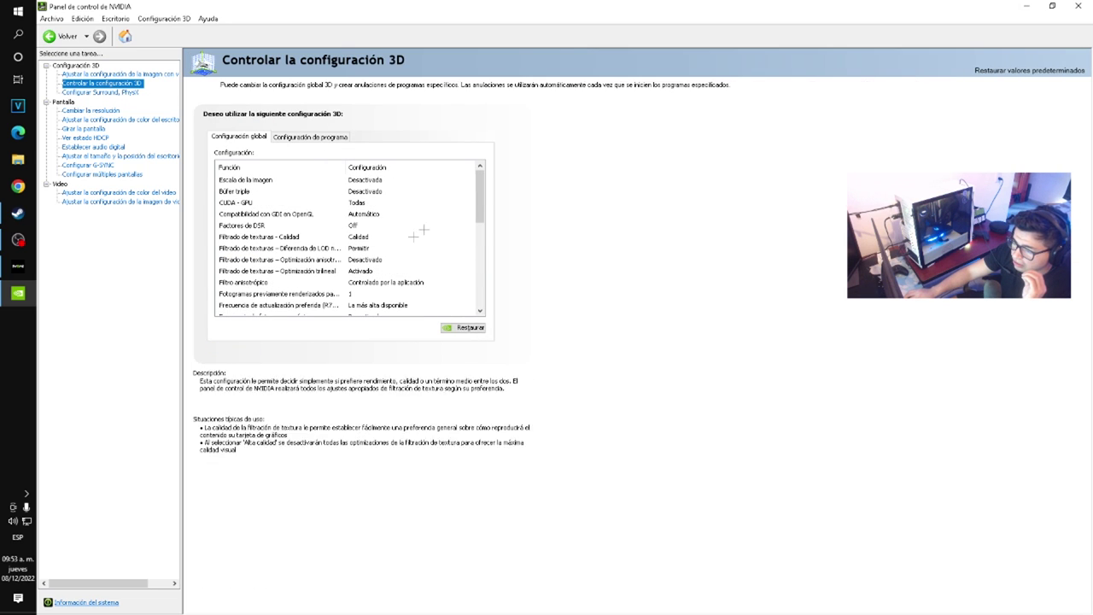
{"action": "left_click_drag", "start_coordinate": [481, 188], "coordinate": [481, 272]}
{"action": "mouse_move", "coordinate": [385, 309]}
{"action": "scroll", "coordinate": [480, 278], "scroll_direction": "down", "scroll_amount": 3}
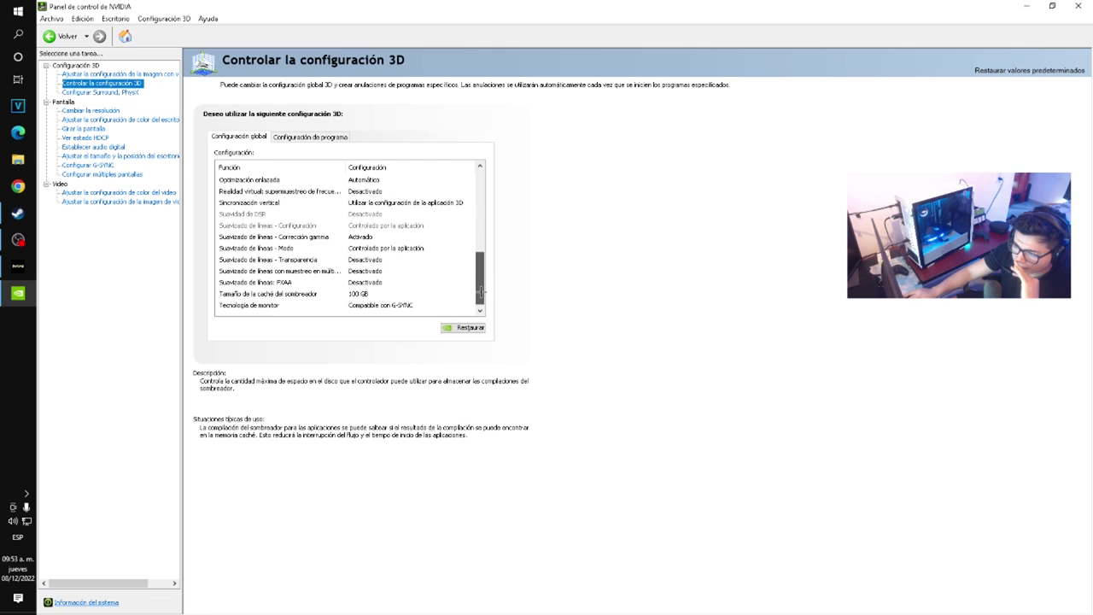
- Show the program-specific 3D settings and browse the program list, keeping Call of Duty: Modern Warfare 2 (2022) as the program to customize
{"action": "left_click", "coordinate": [303, 137]}
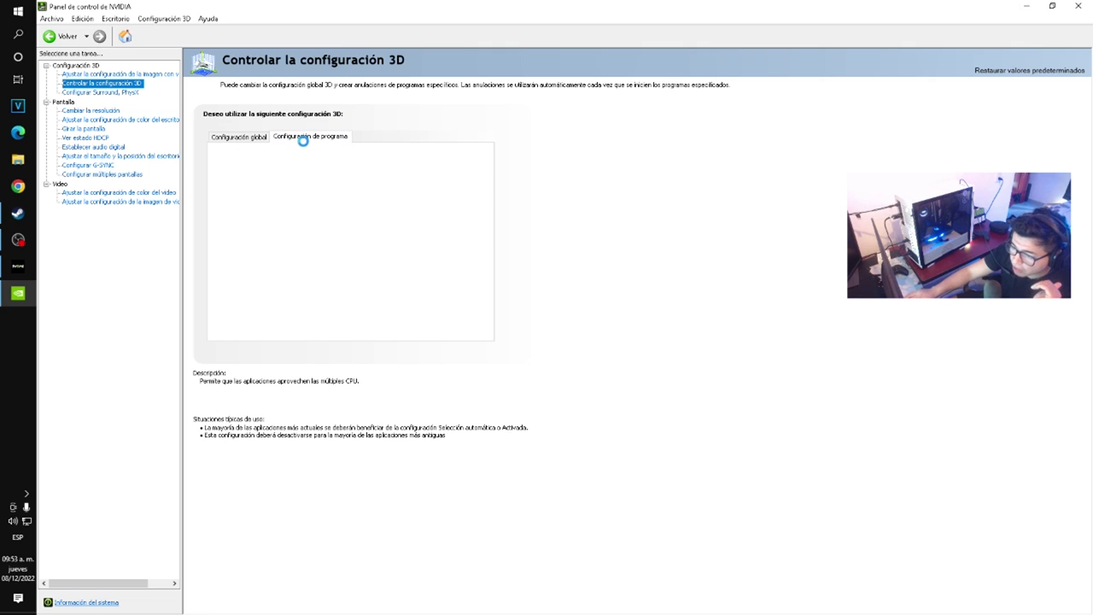
{"action": "left_click", "coordinate": [318, 165]}
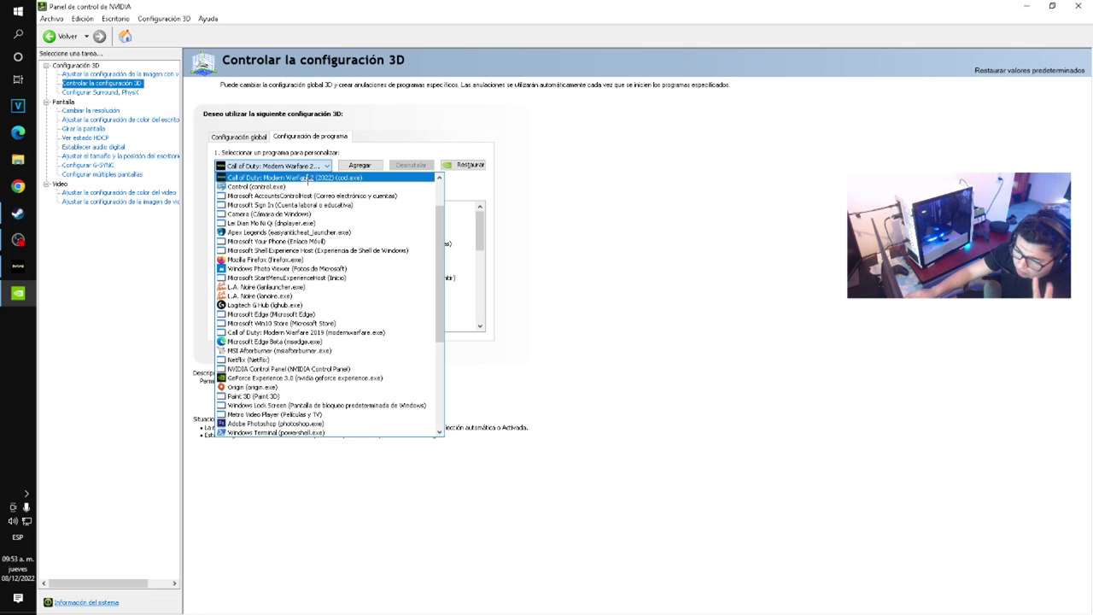
{"action": "scroll", "coordinate": [316, 359], "scroll_direction": "up", "scroll_amount": 2}
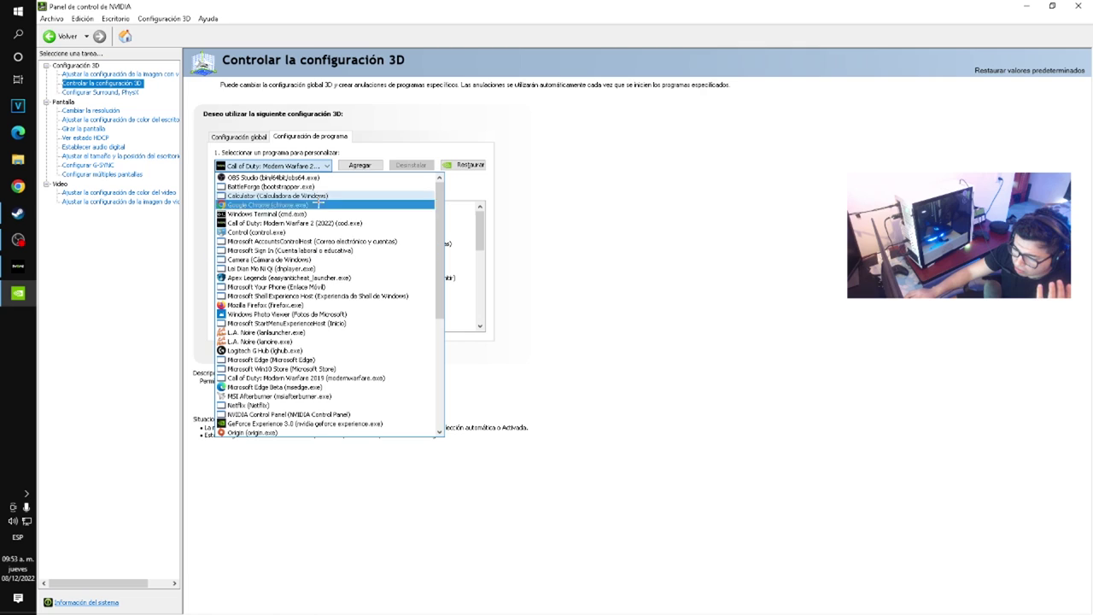
{"action": "left_click", "coordinate": [327, 165]}
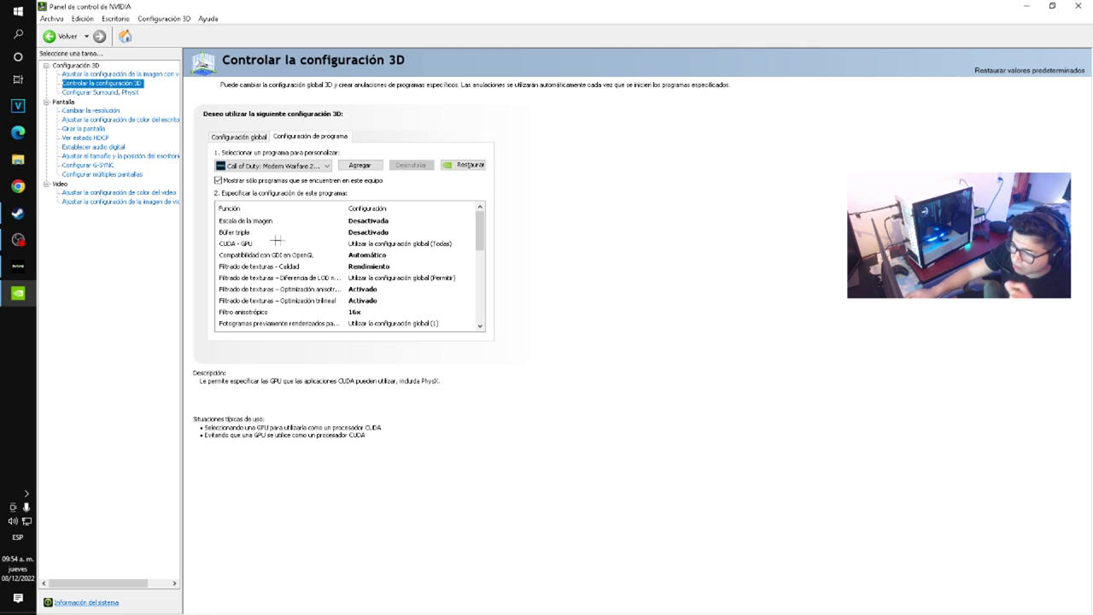
- Review the CUDA GPU choices and the OpenGL GDI compatibility choices, keeping the global setting and Automático
{"action": "left_click", "coordinate": [384, 243]}
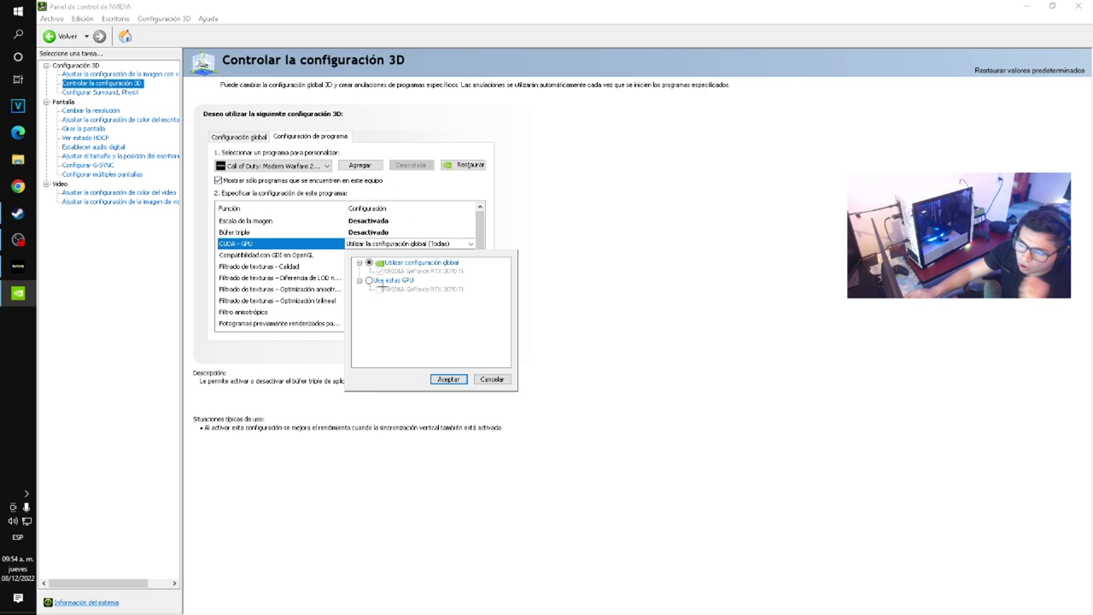
{"action": "left_click", "coordinate": [483, 227]}
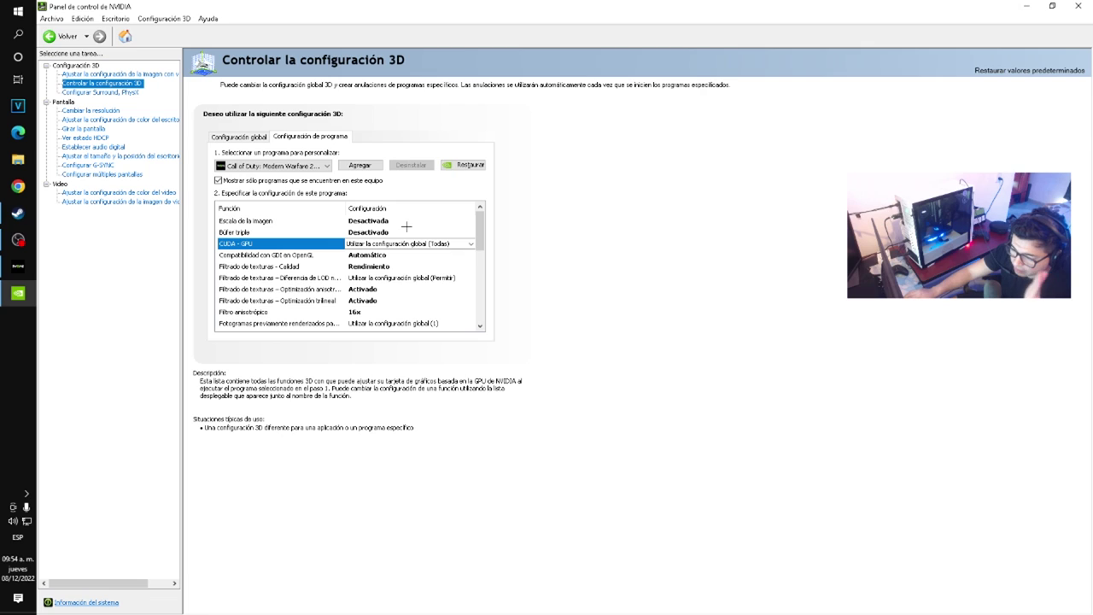
{"action": "left_click", "coordinate": [373, 255]}
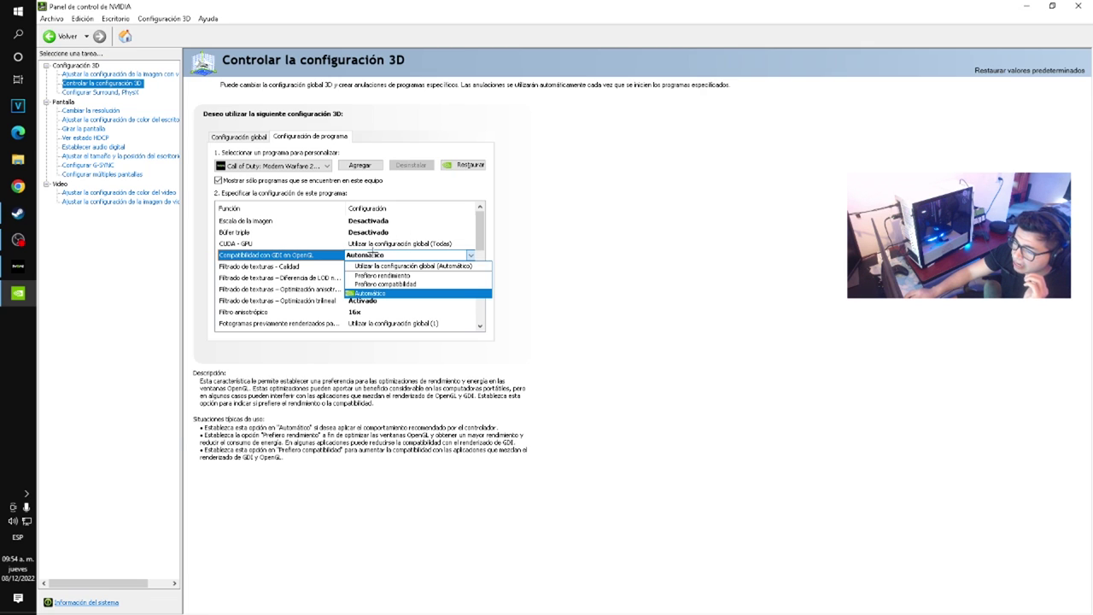
{"action": "left_click", "coordinate": [373, 290]}
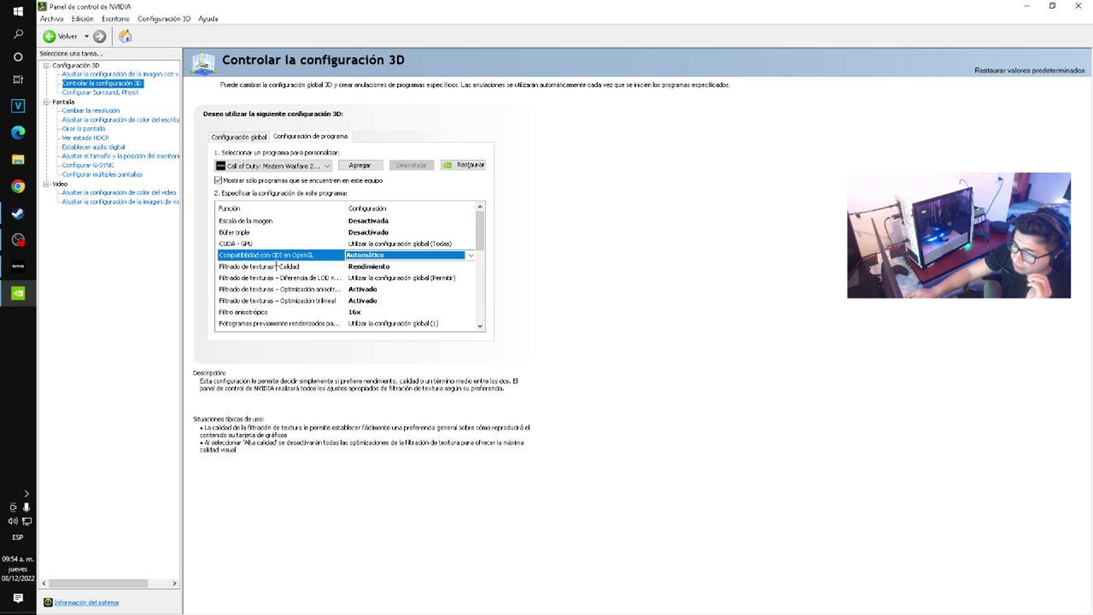
- Review the texture filtering quality choices, keeping Rendimiento, and inspect the LOD bias and anisotropic optimization settings
{"action": "left_click", "coordinate": [366, 266]}
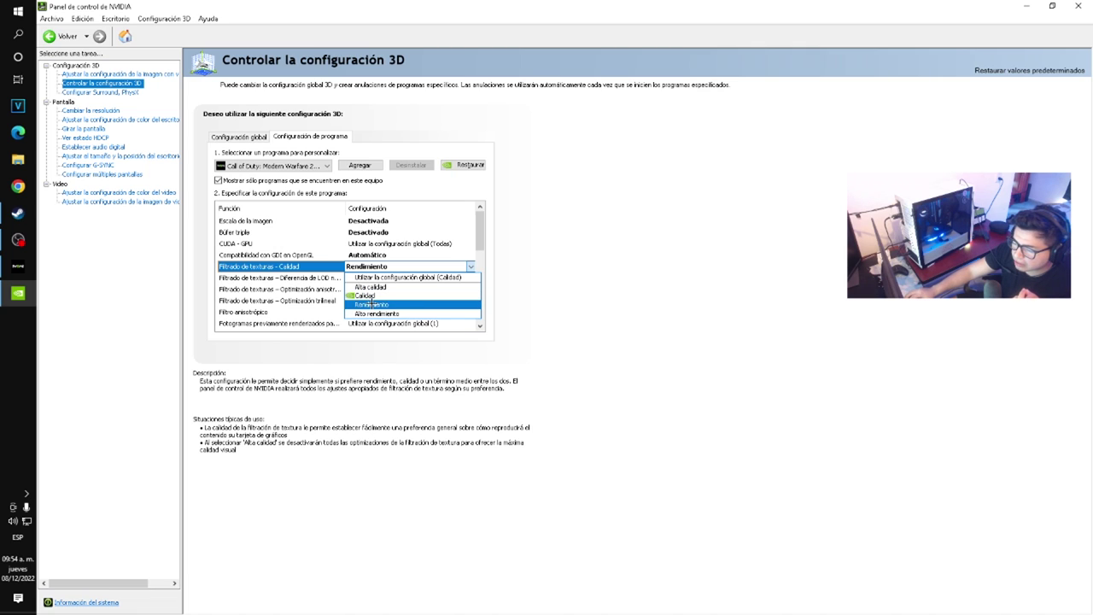
{"action": "left_click", "coordinate": [371, 304]}
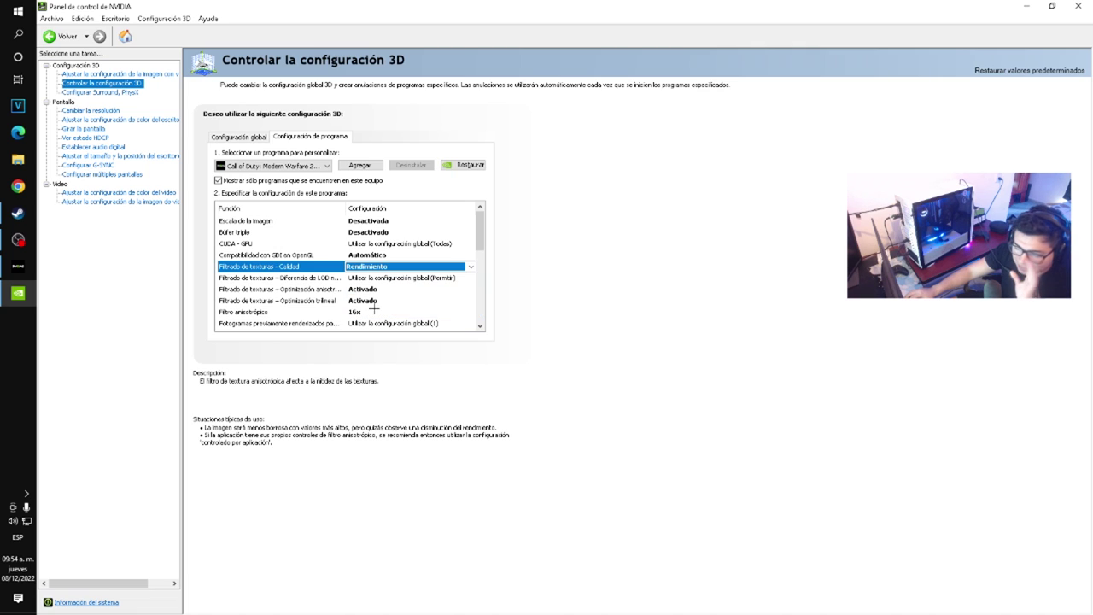
{"action": "left_click", "coordinate": [377, 267]}
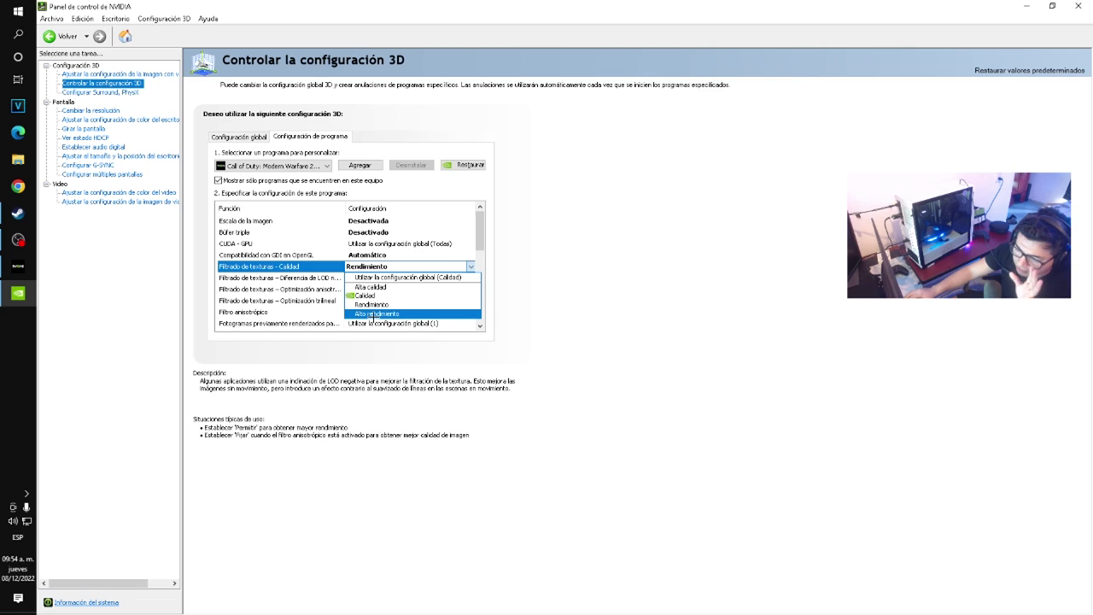
{"action": "left_click", "coordinate": [373, 267]}
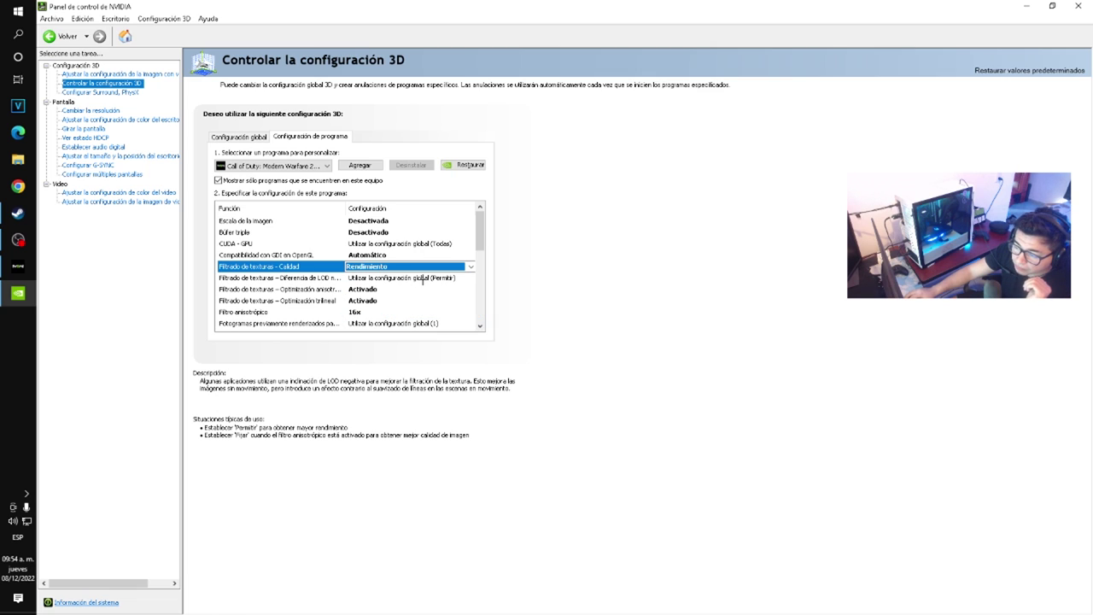
{"action": "left_click", "coordinate": [317, 278]}
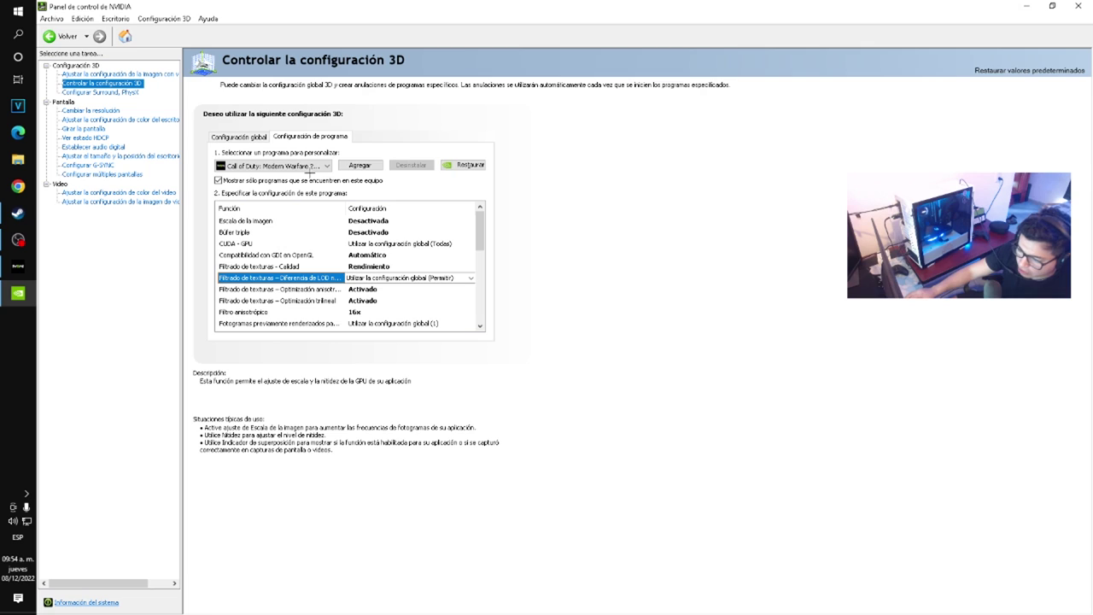
{"action": "left_click", "coordinate": [364, 290]}
{"action": "left_click", "coordinate": [365, 291]}
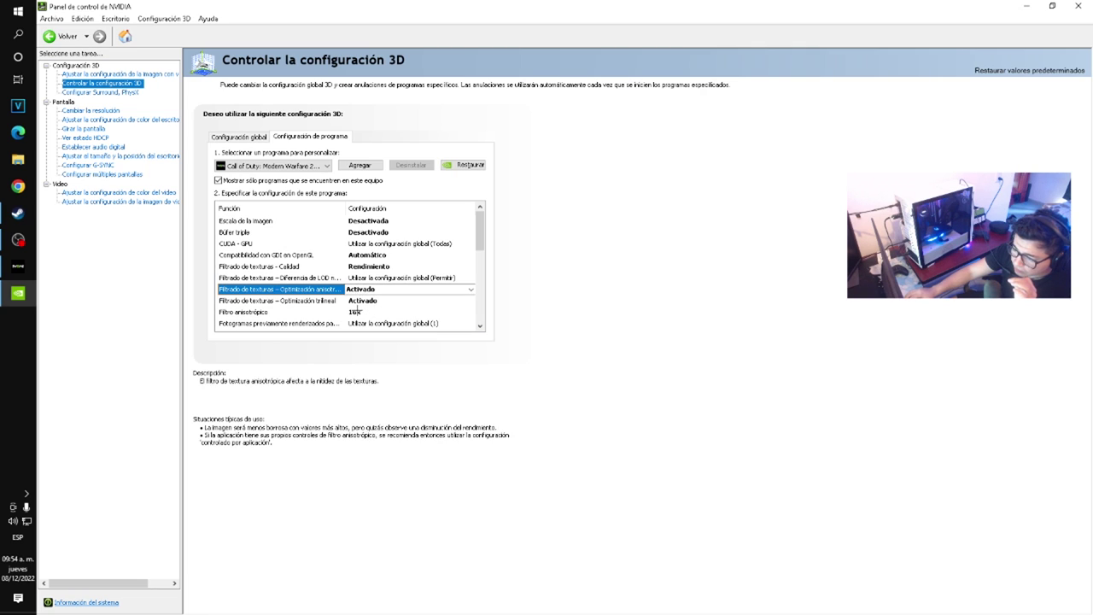
- Try texture filtering quality at Calidad with anisotropic optimization at Desactivado, and return the quality to Rendimiento
{"action": "left_click", "coordinate": [364, 266]}
{"action": "left_click", "coordinate": [367, 266]}
{"action": "left_click", "coordinate": [370, 289]}
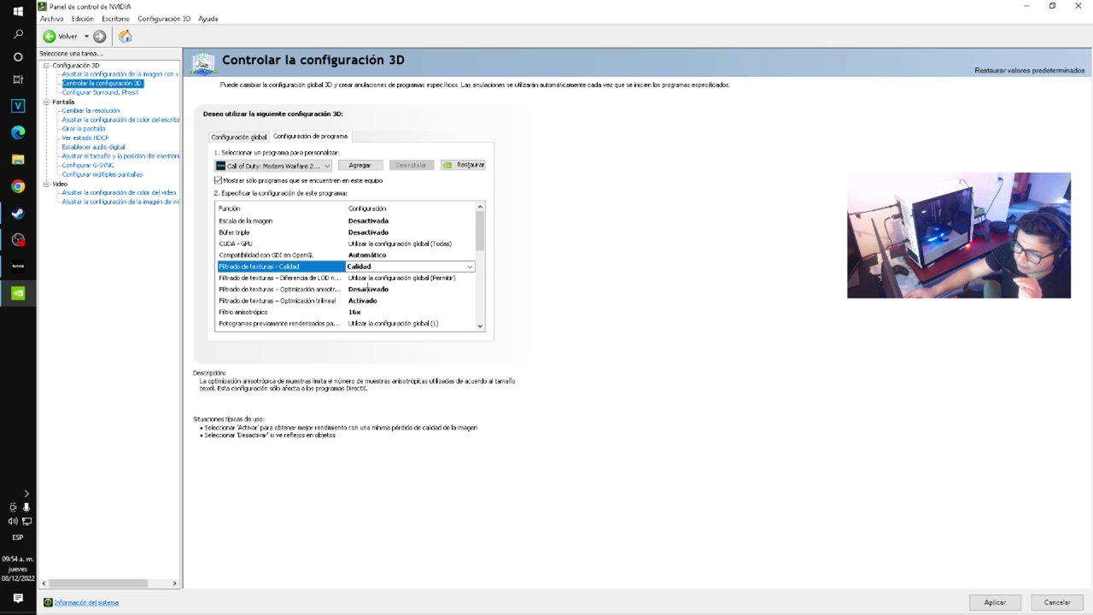
{"action": "left_click", "coordinate": [385, 267]}
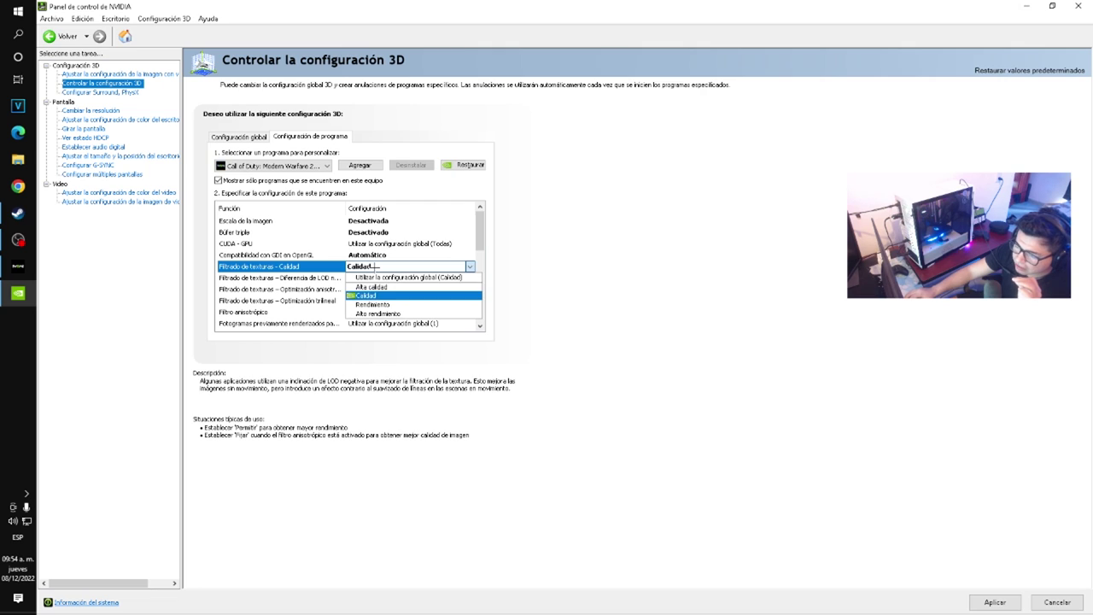
{"action": "left_click", "coordinate": [387, 266]}
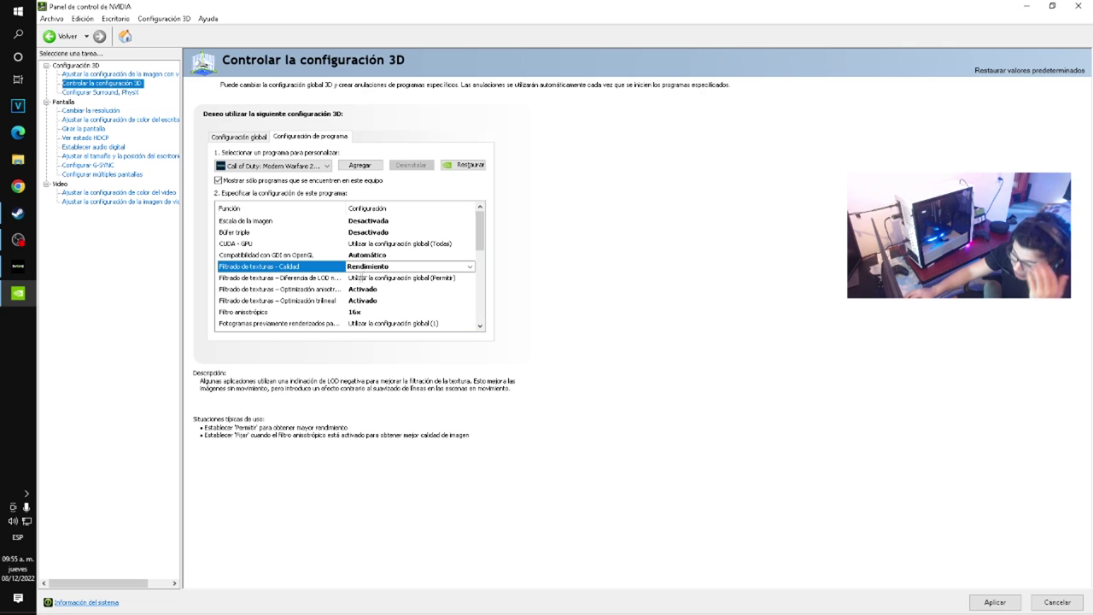
- Set texture filtering quality to Alto rendimiento and keep the anisotropic filter at 16x
{"action": "left_click", "coordinate": [373, 267]}
{"action": "left_click", "coordinate": [361, 313]}
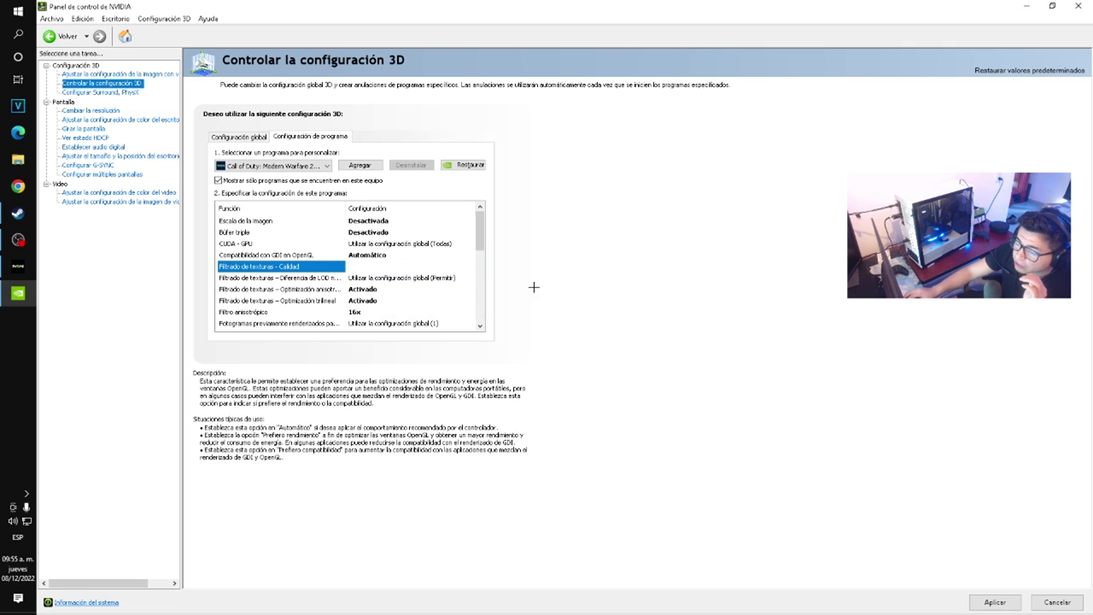
{"action": "left_click", "coordinate": [370, 309]}
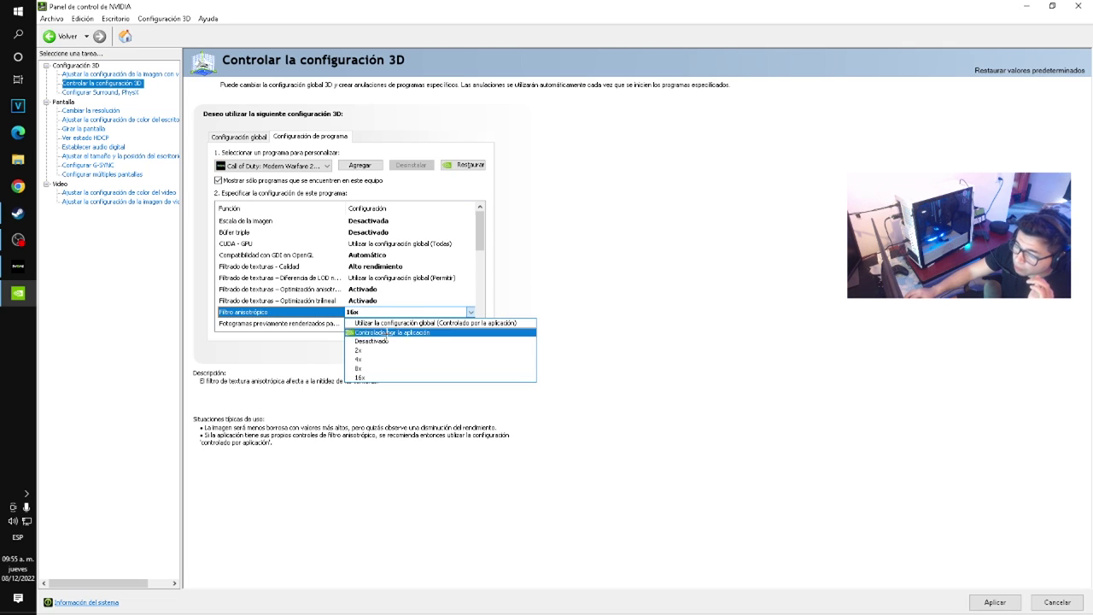
{"action": "left_click", "coordinate": [378, 376]}
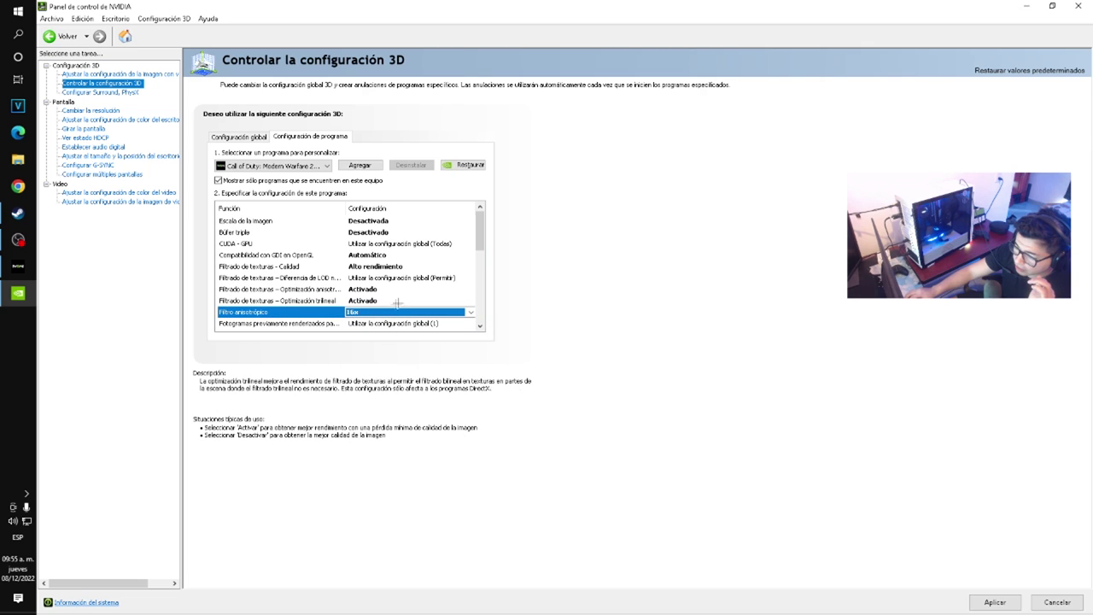
- Review the virtual reality pre-rendered frames choices and set the preferred refresh rate to Controlado por la aplicación
{"action": "left_click_drag", "start_coordinate": [479, 220], "coordinate": [479, 250]}
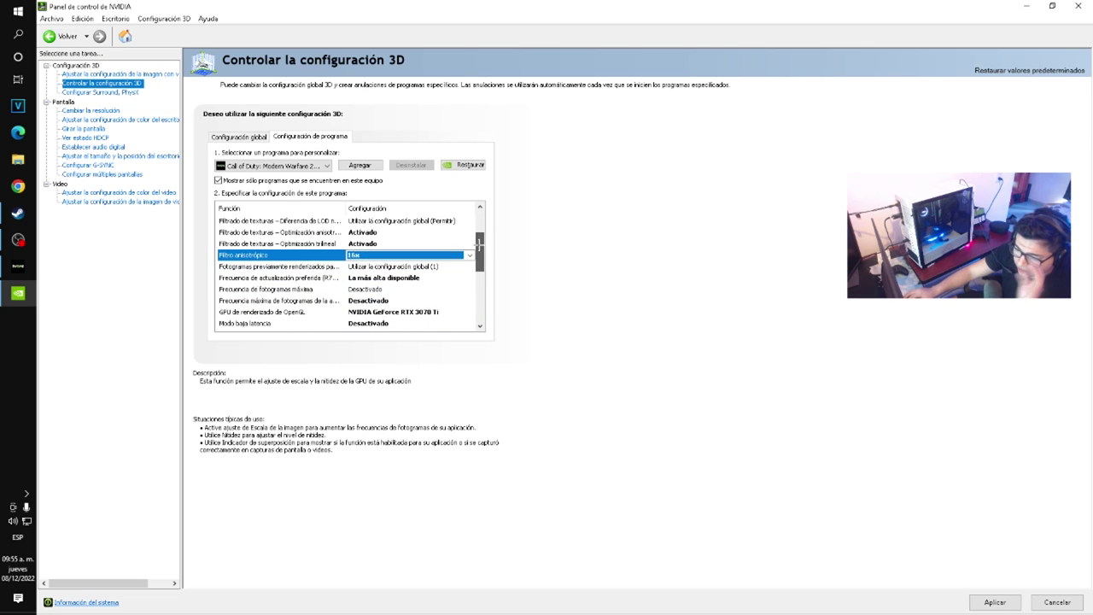
{"action": "left_click", "coordinate": [382, 267]}
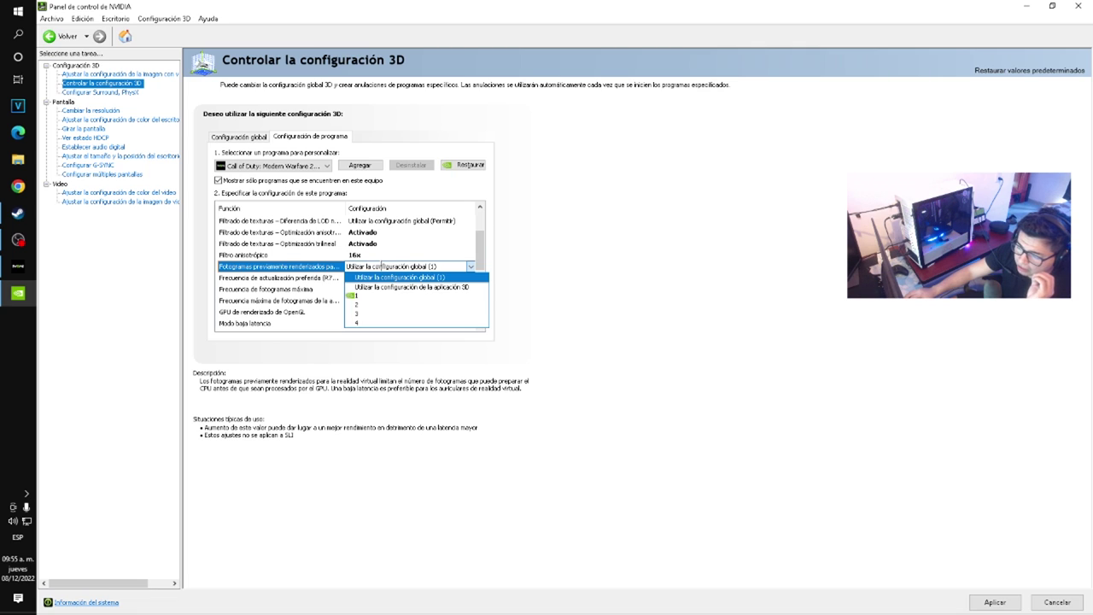
{"action": "scroll", "coordinate": [381, 264], "scroll_direction": "down", "scroll_amount": 2}
{"action": "left_click", "coordinate": [383, 254]}
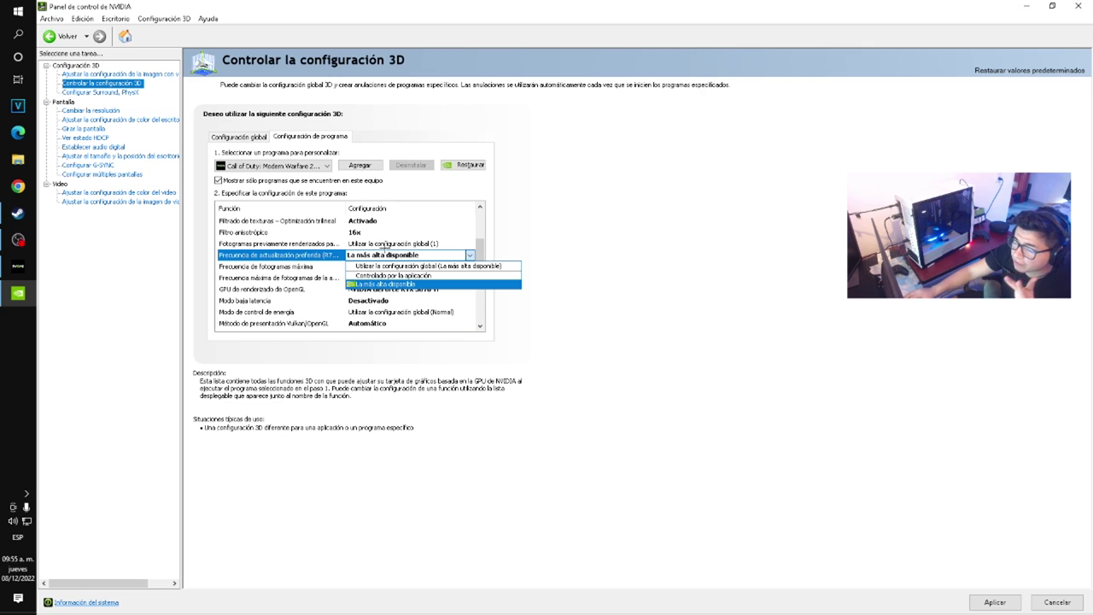
{"action": "left_click", "coordinate": [393, 275]}
{"action": "left_click_drag", "start_coordinate": [479, 247], "coordinate": [479, 273]}
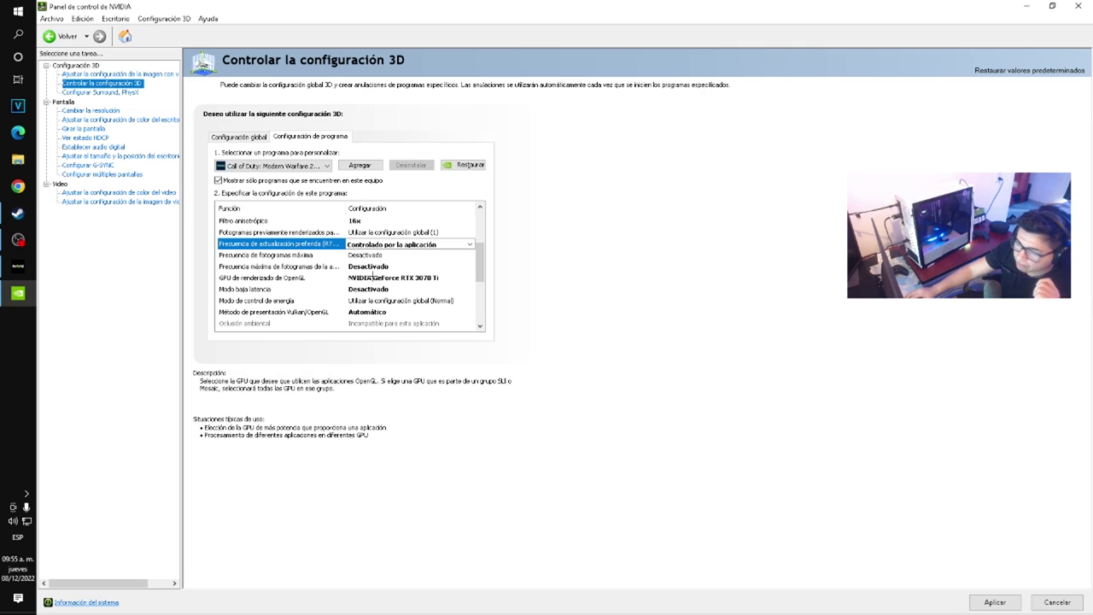
- Review the maximum frame rate setting, keeping Desactivado, and the OpenGL rendering GPU choices, keeping NVIDIA GeForce RTX 3070 Ti
{"action": "left_click", "coordinate": [368, 266]}
{"action": "left_click", "coordinate": [369, 255]}
{"action": "left_click", "coordinate": [368, 255]}
{"action": "left_click", "coordinate": [369, 255]}
{"action": "scroll", "coordinate": [367, 277], "scroll_direction": "down", "scroll_amount": 1}
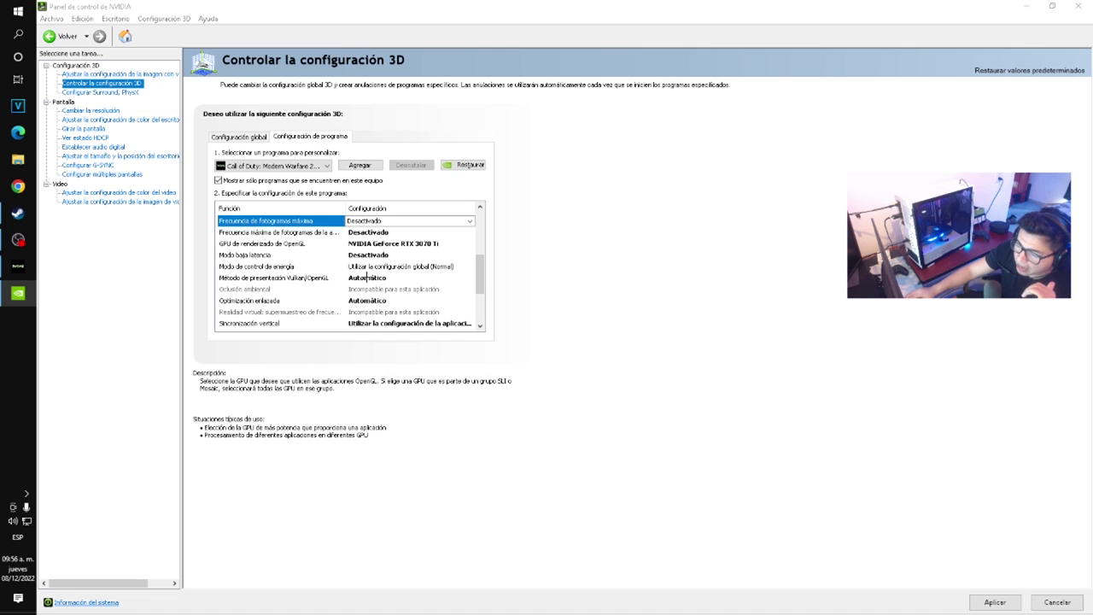
{"action": "left_click", "coordinate": [374, 243]}
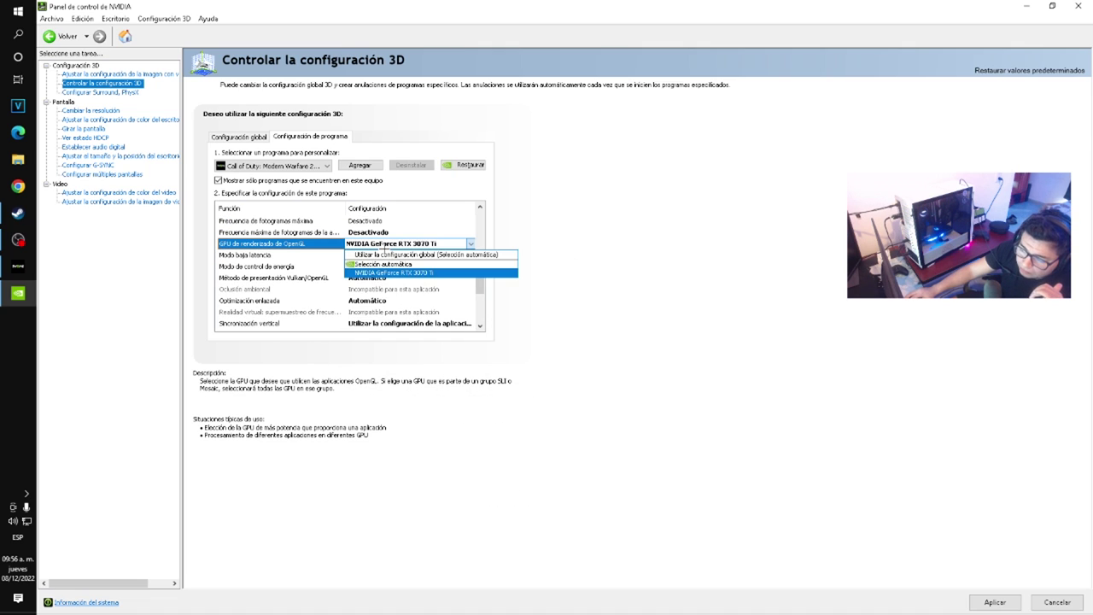
{"action": "left_click", "coordinate": [380, 272]}
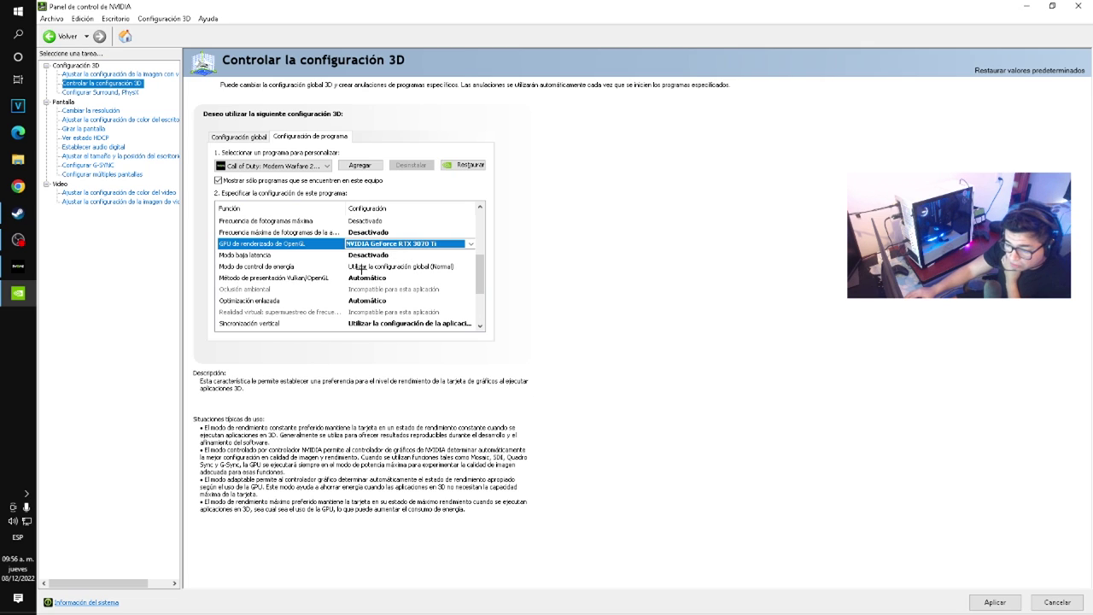
- Review the power management choices, keeping the global setting (Normal), and the Vulkan/OpenGL presentation method choices, keeping Automático
{"action": "left_click", "coordinate": [391, 269]}
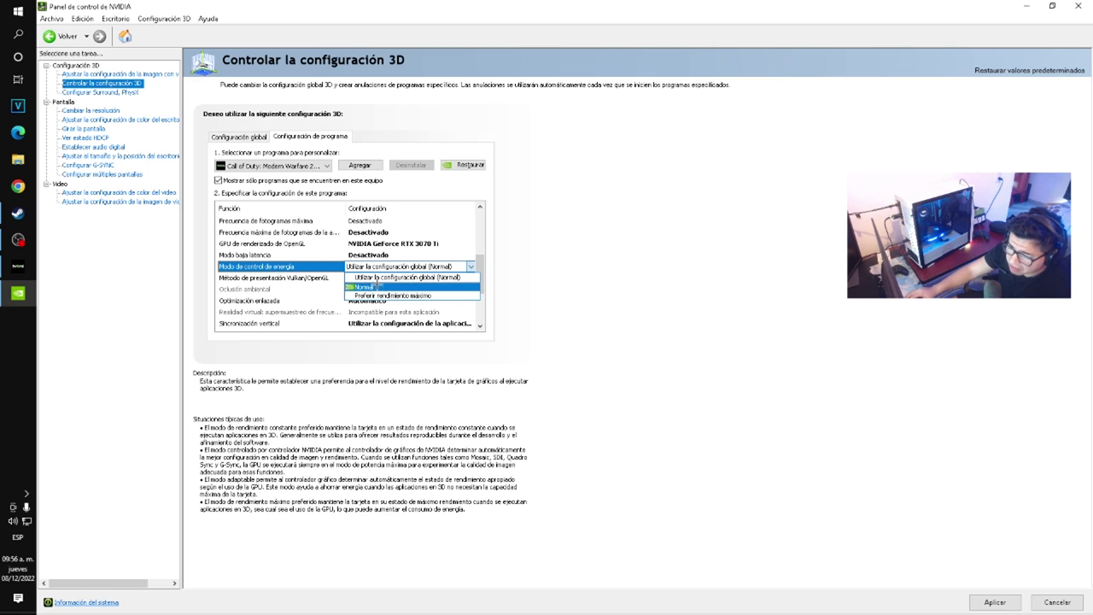
{"action": "left_click", "coordinate": [379, 277]}
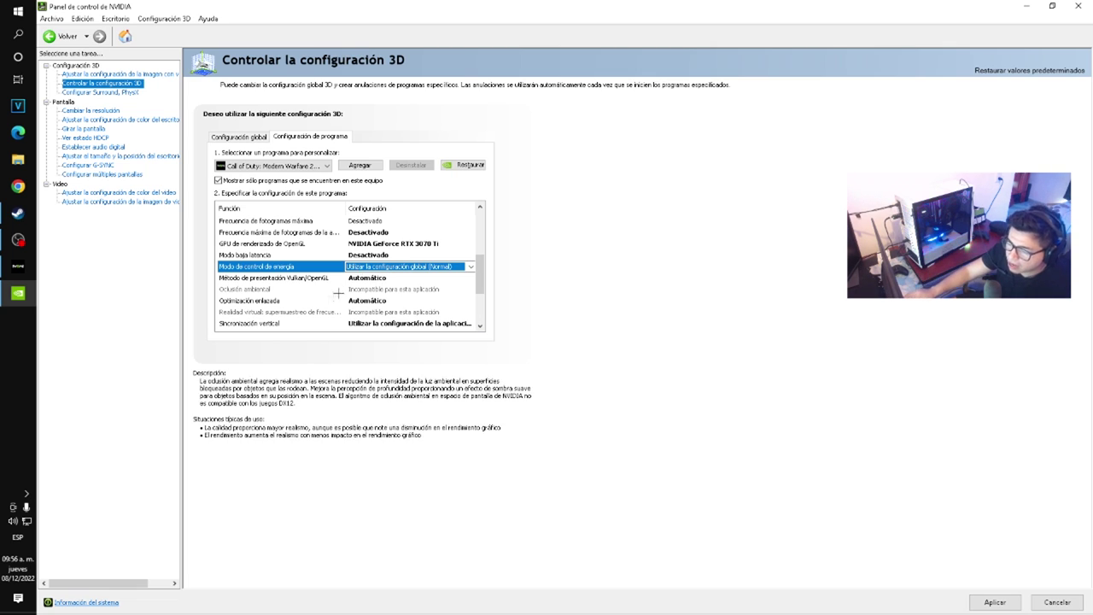
{"action": "scroll", "coordinate": [391, 269], "scroll_direction": "down", "scroll_amount": 2}
{"action": "scroll", "coordinate": [380, 252], "scroll_direction": "up", "scroll_amount": 1}
{"action": "left_click", "coordinate": [376, 243]}
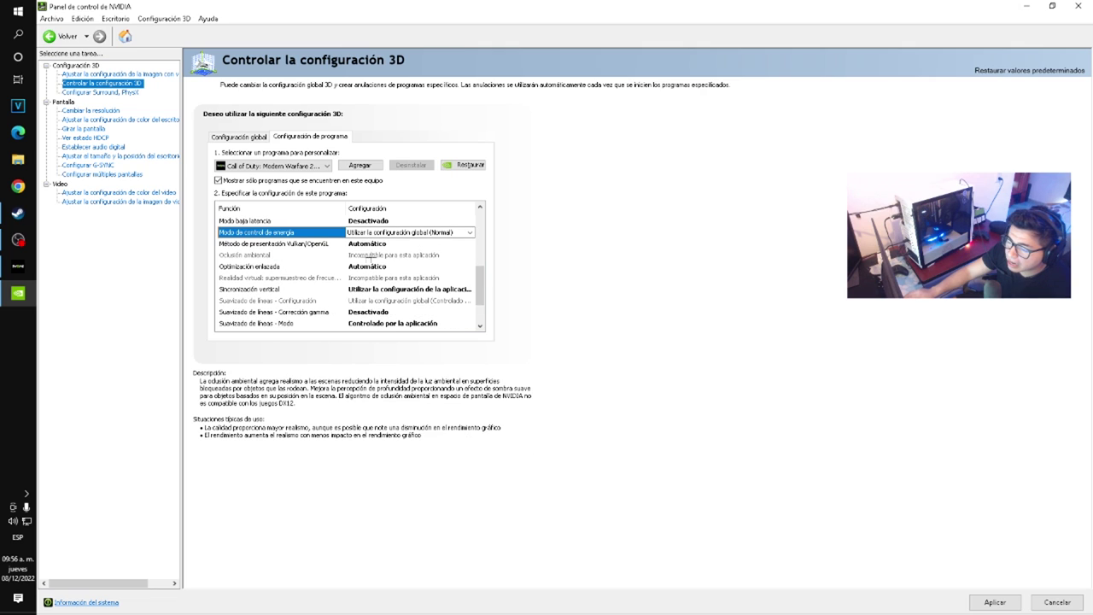
{"action": "left_click", "coordinate": [376, 243]}
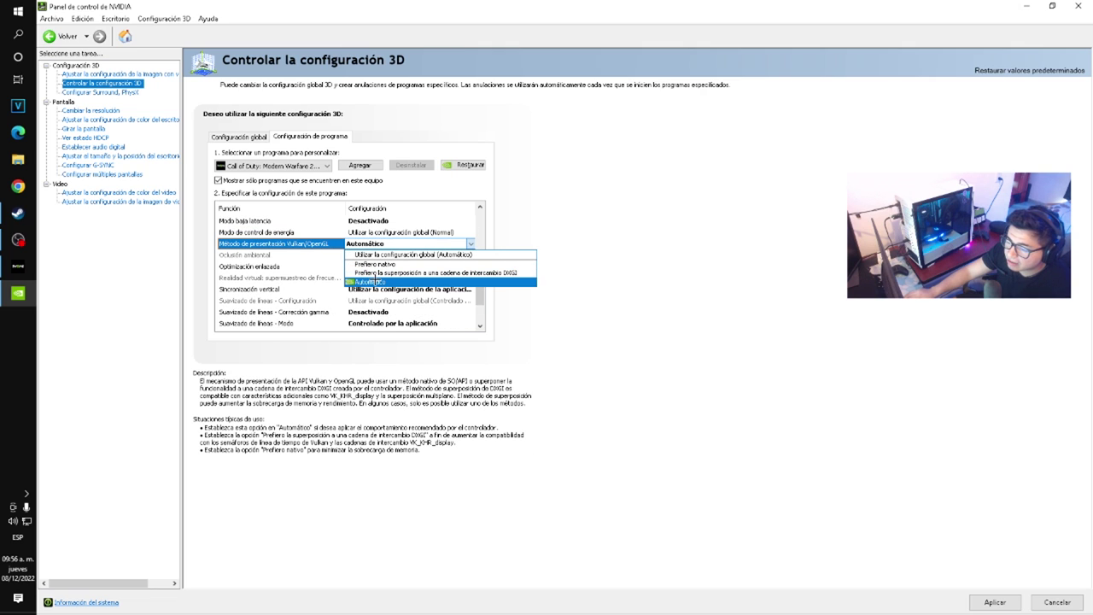
{"action": "left_click", "coordinate": [376, 243]}
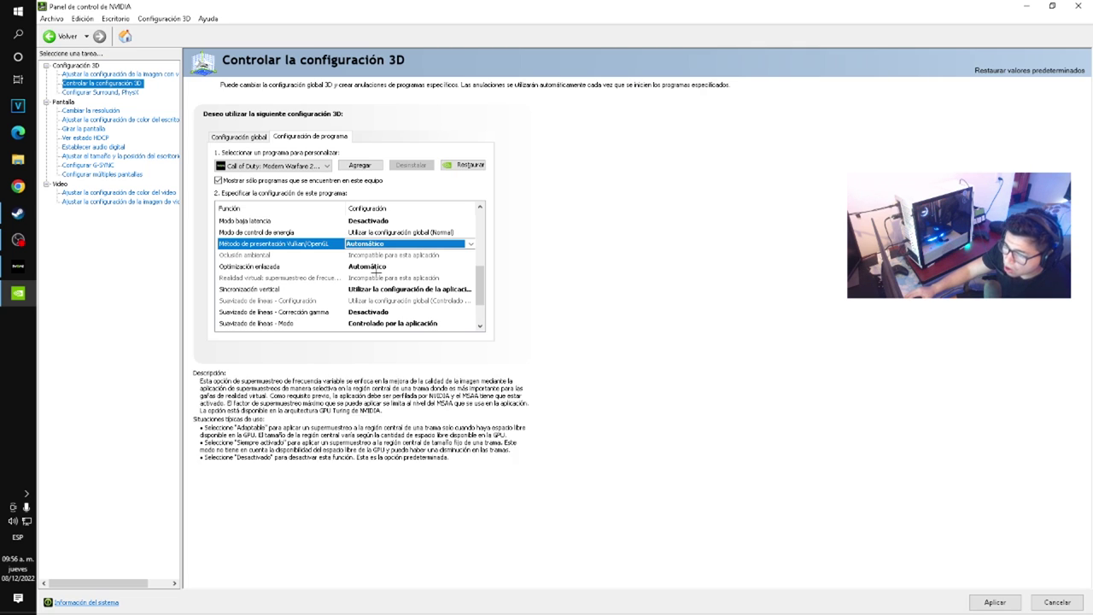
- Keep threaded optimization at Automático and set vertical sync to Desactivado
{"action": "left_click", "coordinate": [376, 266]}
{"action": "left_click", "coordinate": [369, 287]}
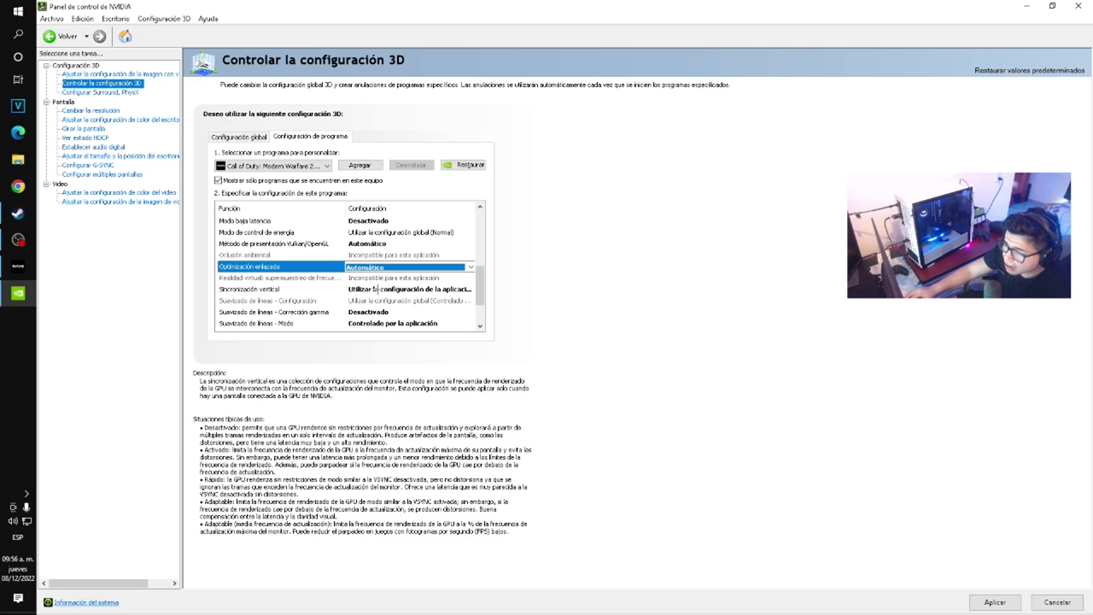
{"action": "left_click", "coordinate": [373, 289]}
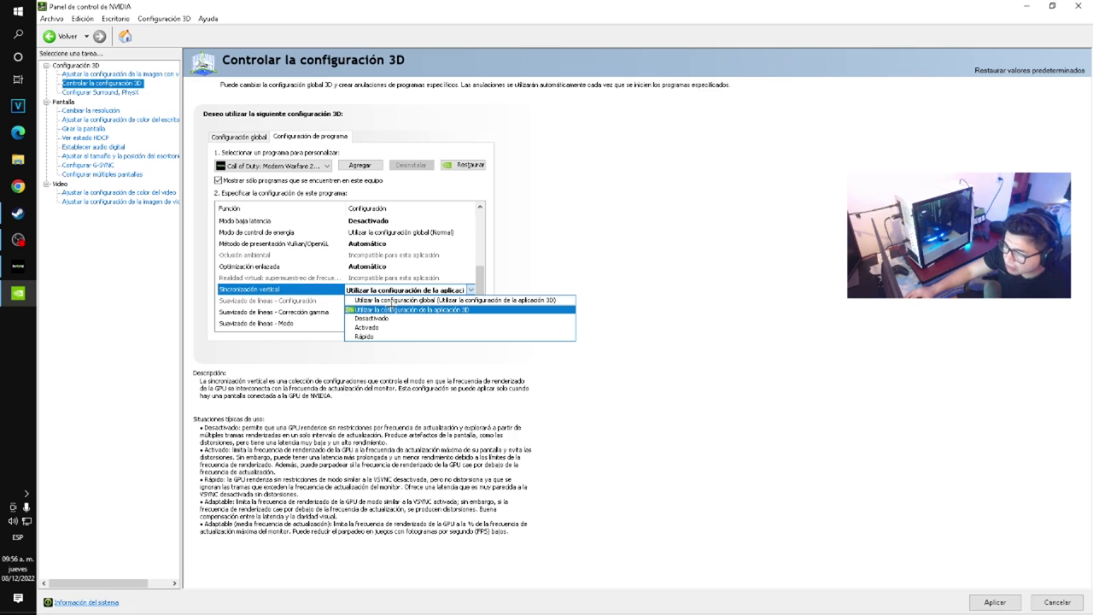
{"action": "left_click", "coordinate": [391, 307]}
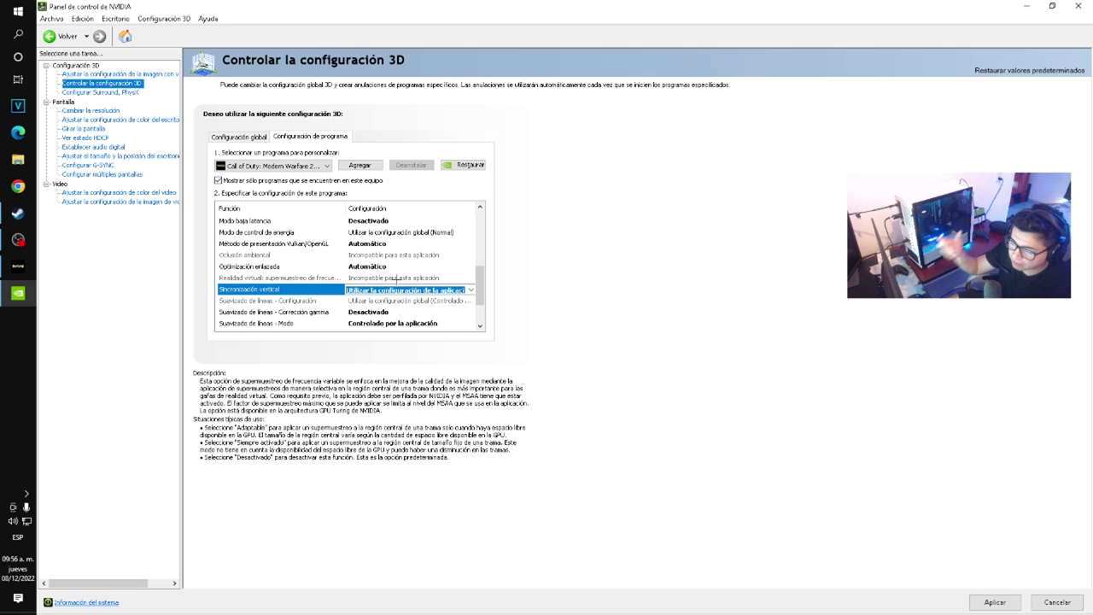
{"action": "left_click", "coordinate": [400, 290]}
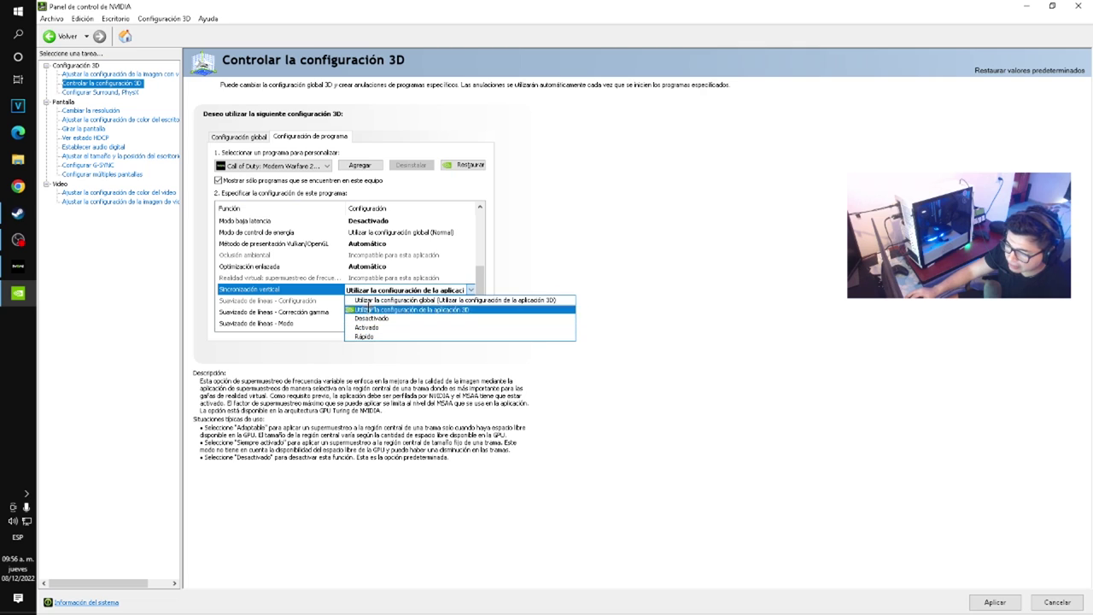
{"action": "left_click", "coordinate": [362, 317]}
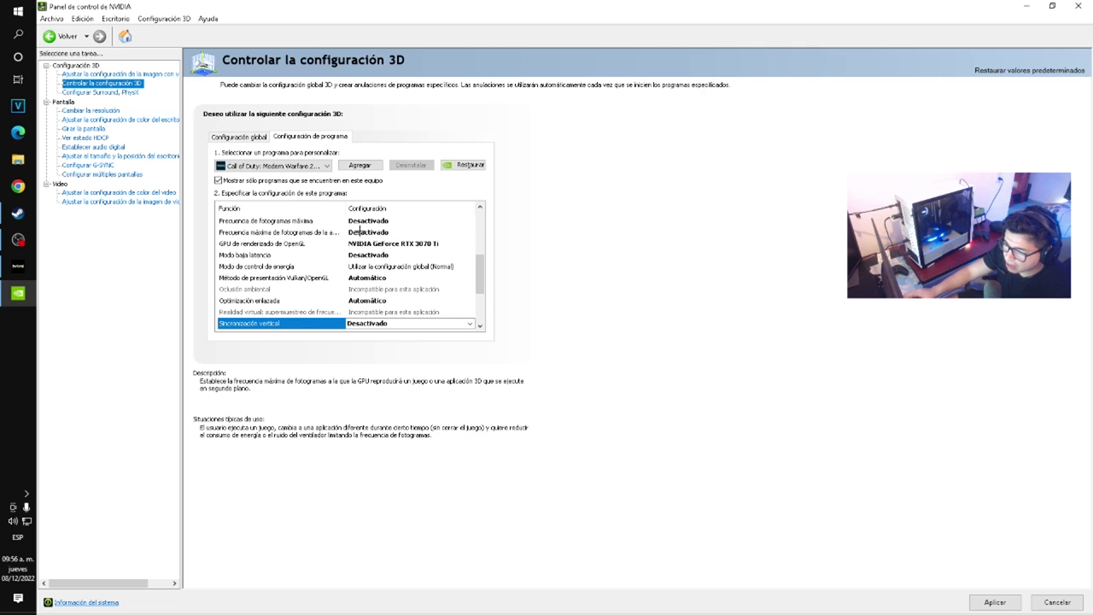
- Review the remaining antialiasing and monitor technology settings for the game, and close the NVIDIA Control Panel
{"action": "scroll", "coordinate": [386, 280], "scroll_direction": "down", "scroll_amount": 2}
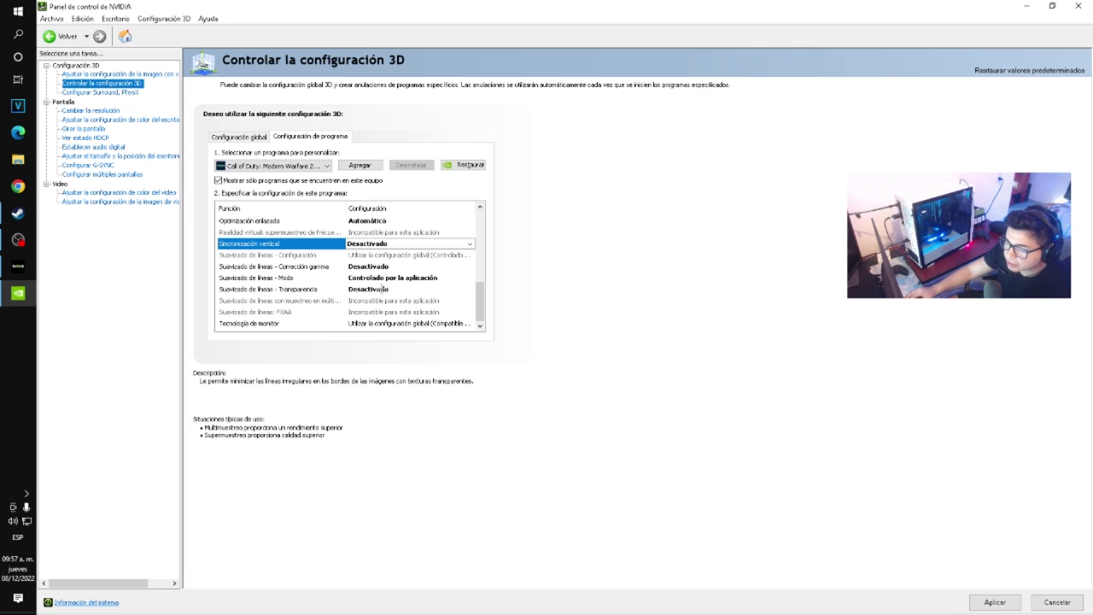
{"action": "scroll", "coordinate": [391, 291], "scroll_direction": "up", "scroll_amount": 2}
{"action": "scroll", "coordinate": [371, 293], "scroll_direction": "down", "scroll_amount": 2}
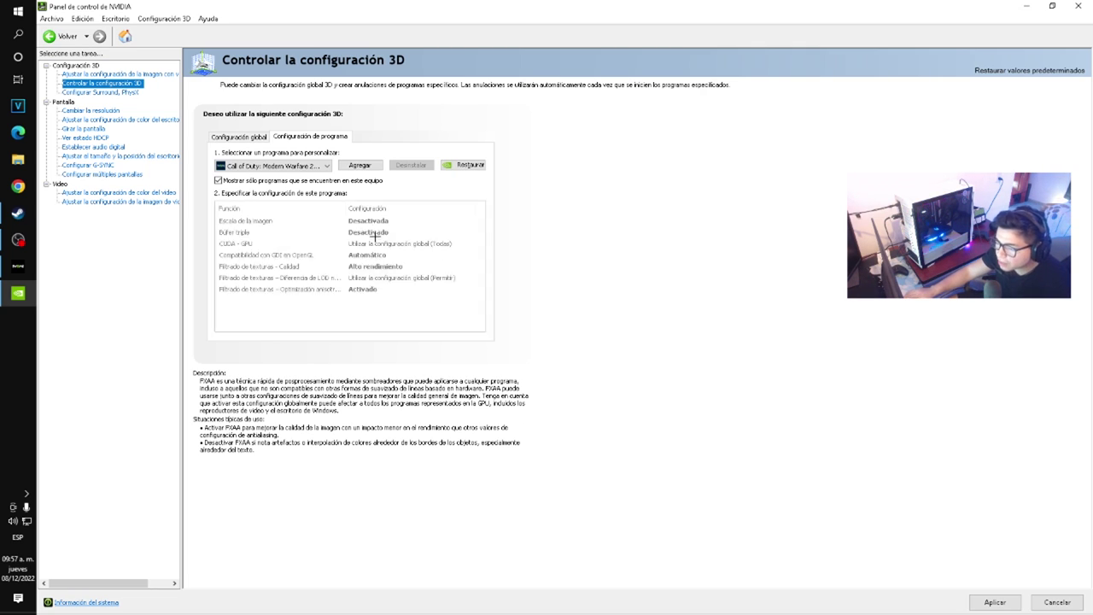
{"action": "left_click", "coordinate": [379, 243]}
{"action": "left_click", "coordinate": [410, 264]}
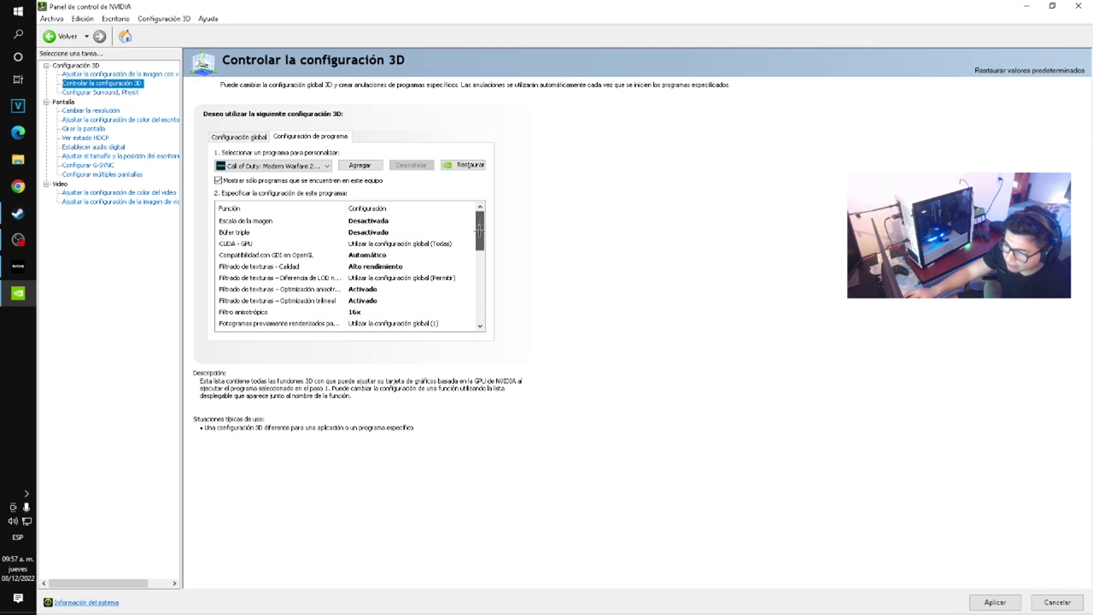
{"action": "key", "text": "alt+F4"}
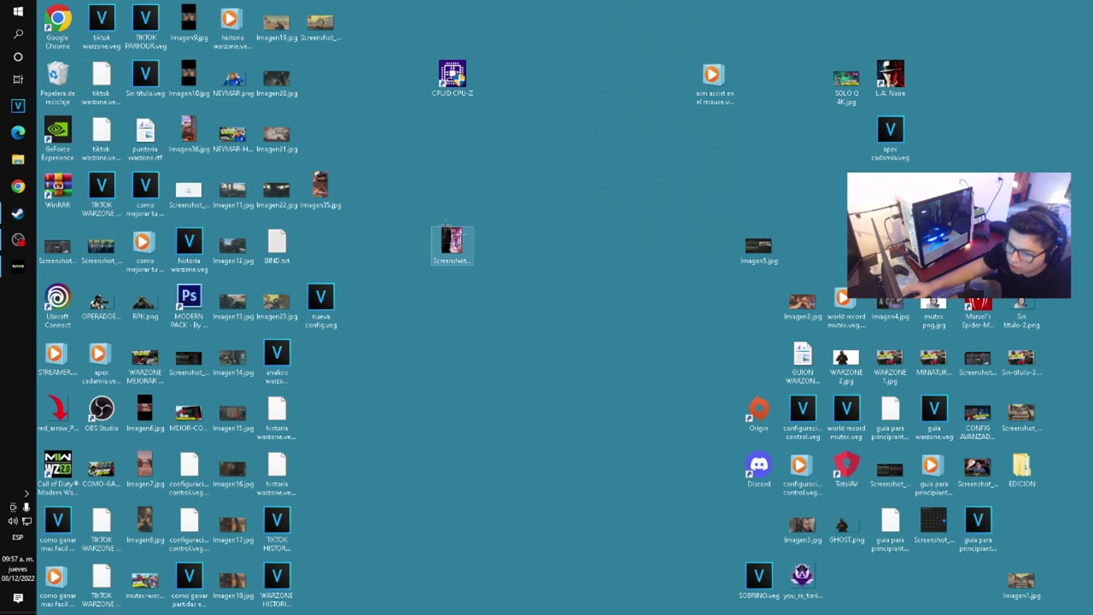
- Switch to Call of Duty and go through its graphics settings from display to quality
{"action": "left_click", "coordinate": [18, 265]}
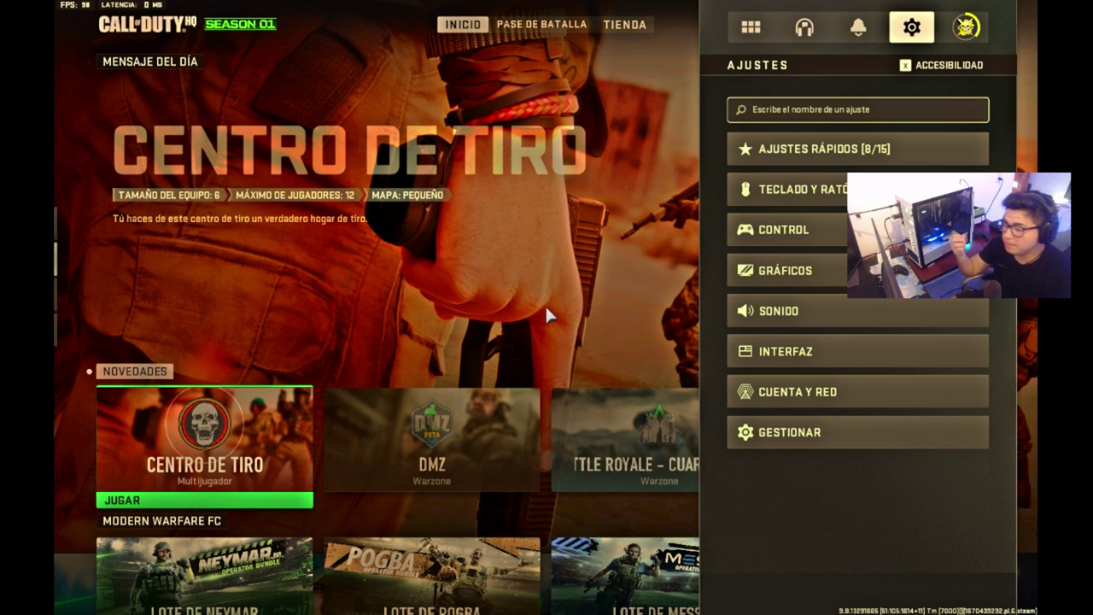
{"action": "key", "text": "Escape"}
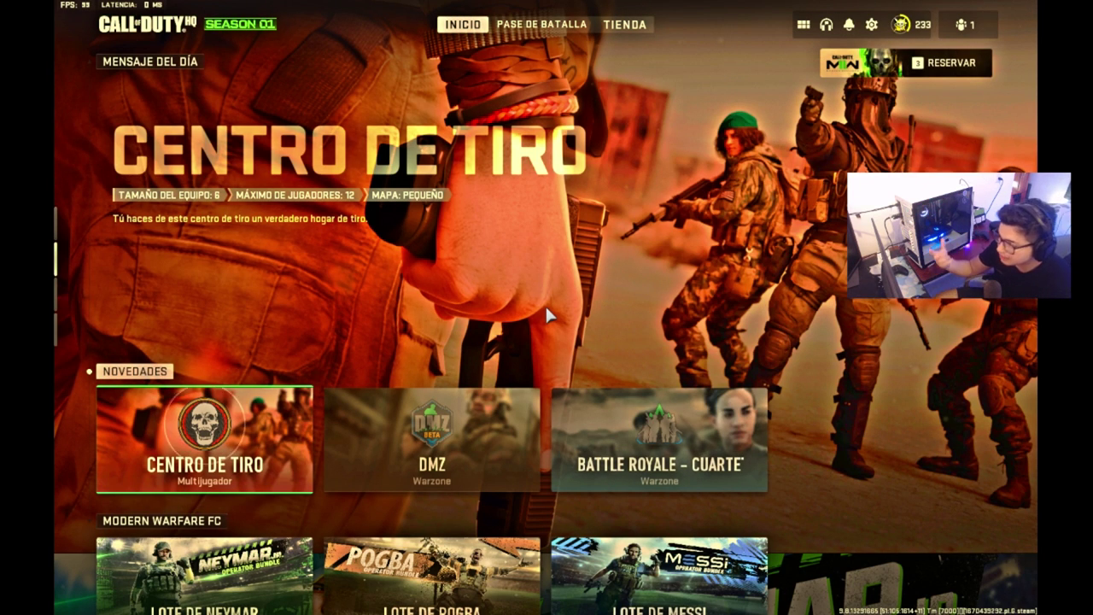
{"action": "left_click", "coordinate": [872, 25]}
{"action": "left_click", "coordinate": [775, 285]}
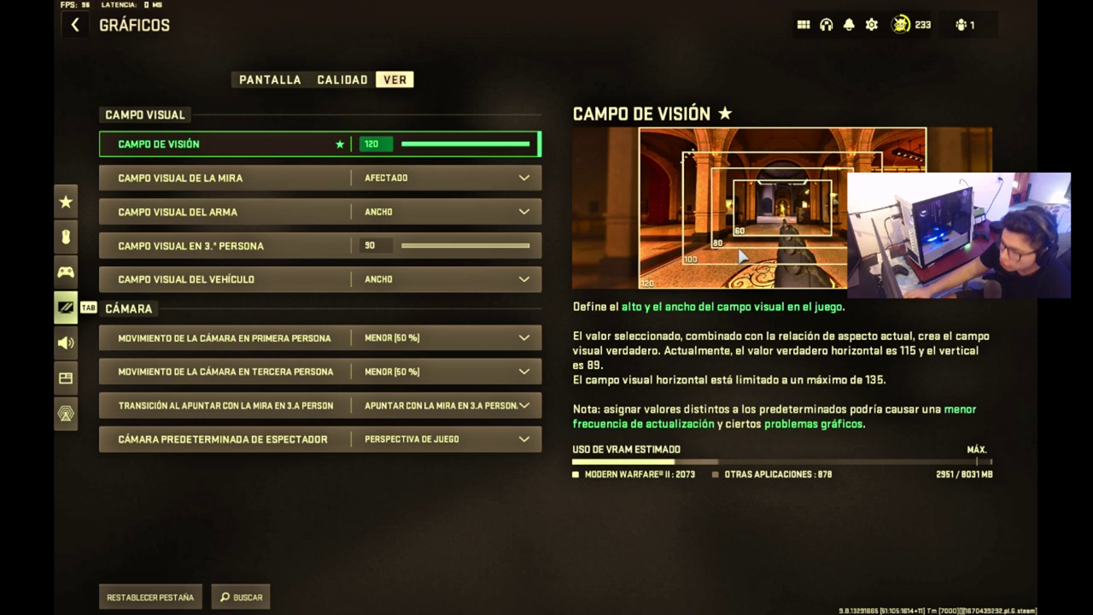
{"action": "left_click", "coordinate": [299, 85]}
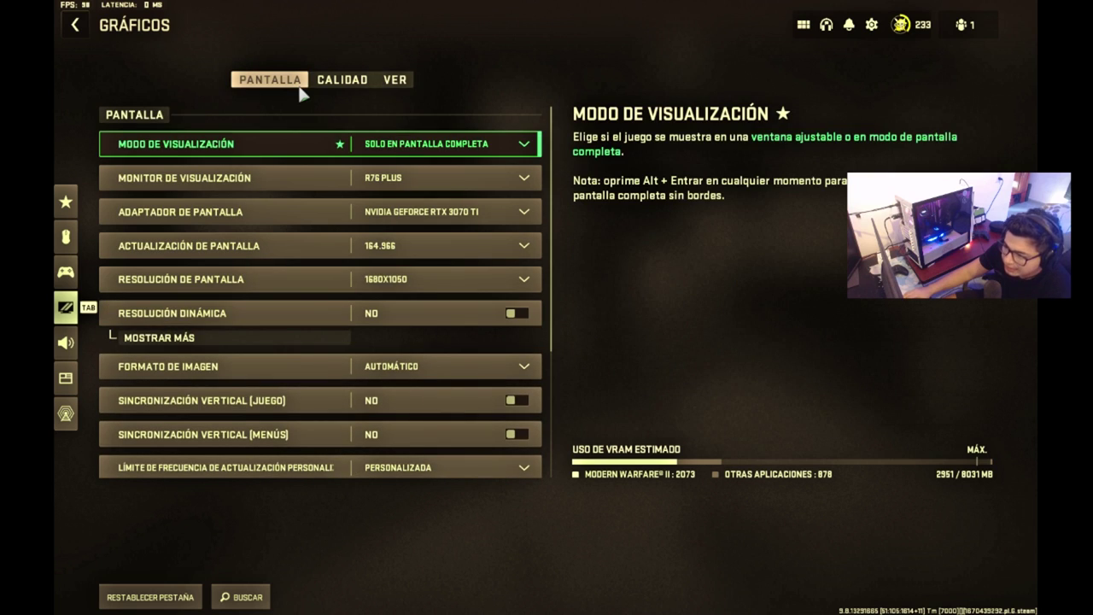
{"action": "left_click", "coordinate": [341, 80]}
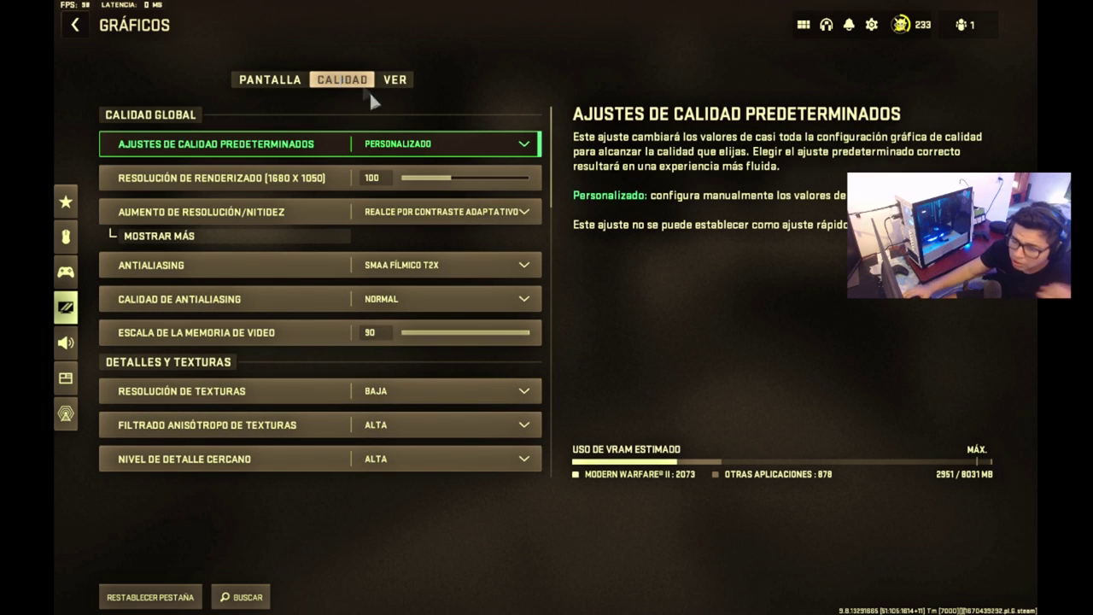
- Review the available graphics quality presets, including Básico, and leave the preset at Personalizado
{"action": "left_click", "coordinate": [437, 141]}
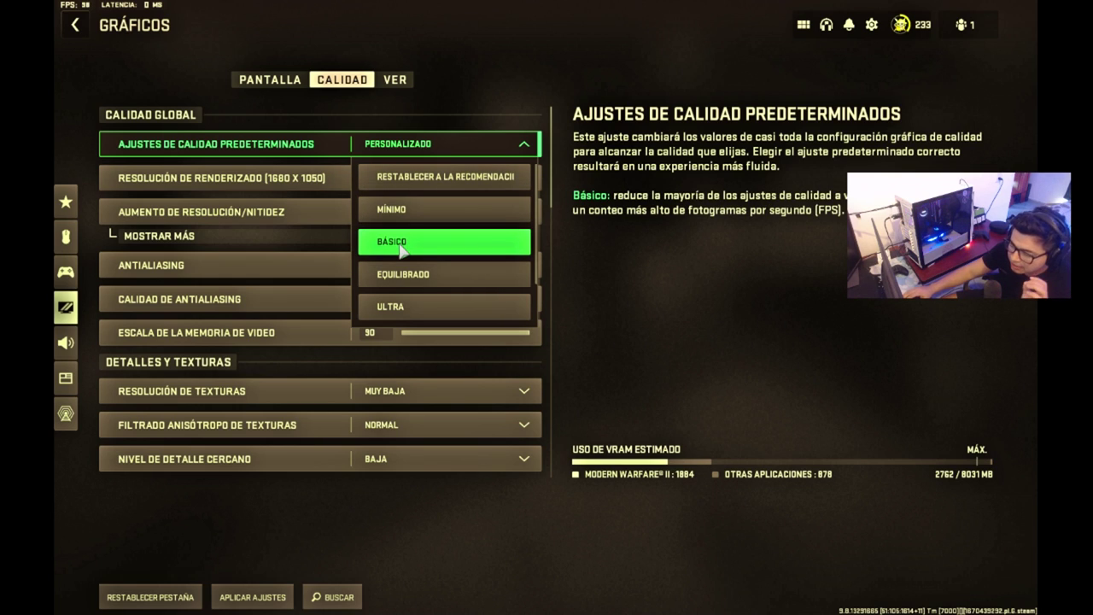
{"action": "scroll", "coordinate": [410, 252], "scroll_direction": "down", "scroll_amount": 2}
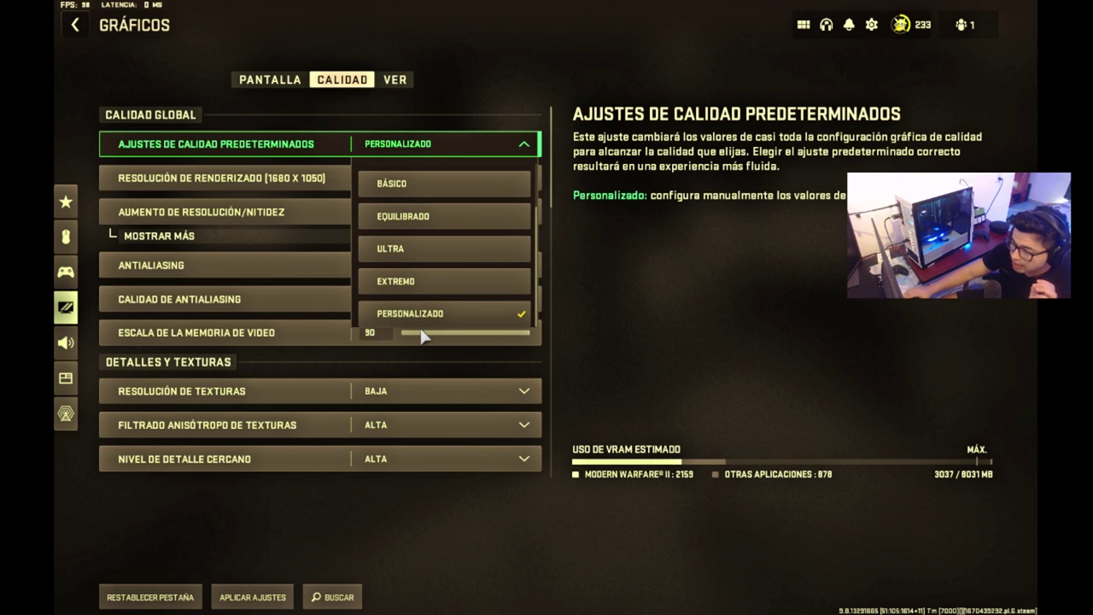
{"action": "left_click", "coordinate": [478, 89]}
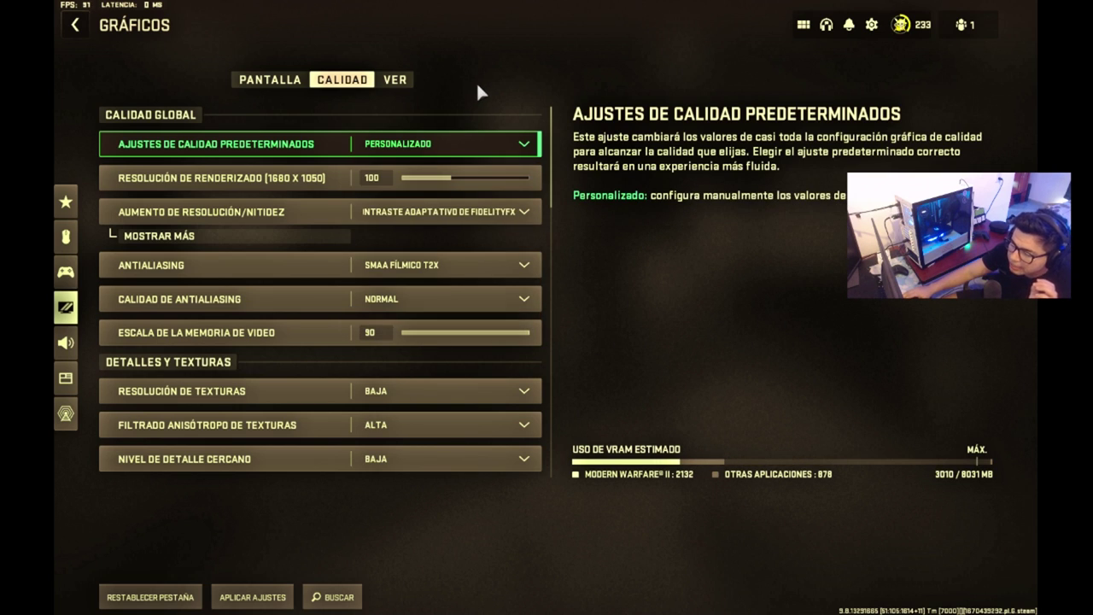